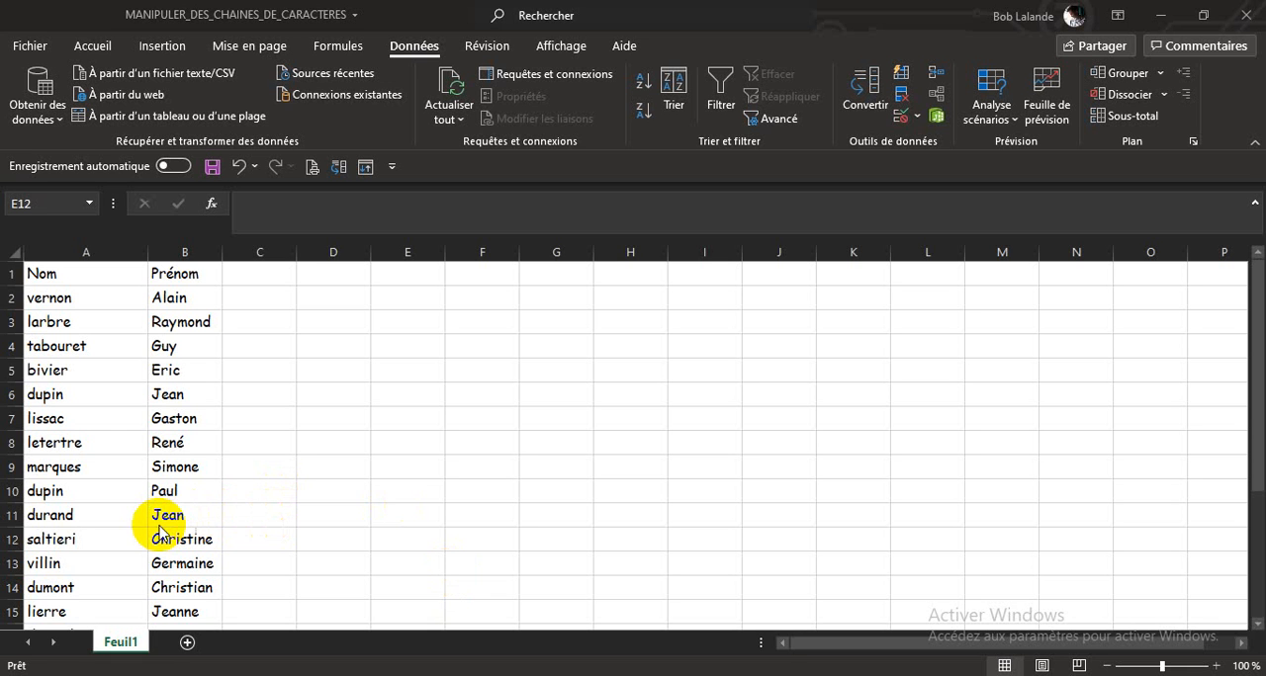
Step: Enter the formula =MAJUSCULE(A2) in cell C2 to convert the first last name to uppercase
{"action": "left_click", "coordinate": [248, 298]}
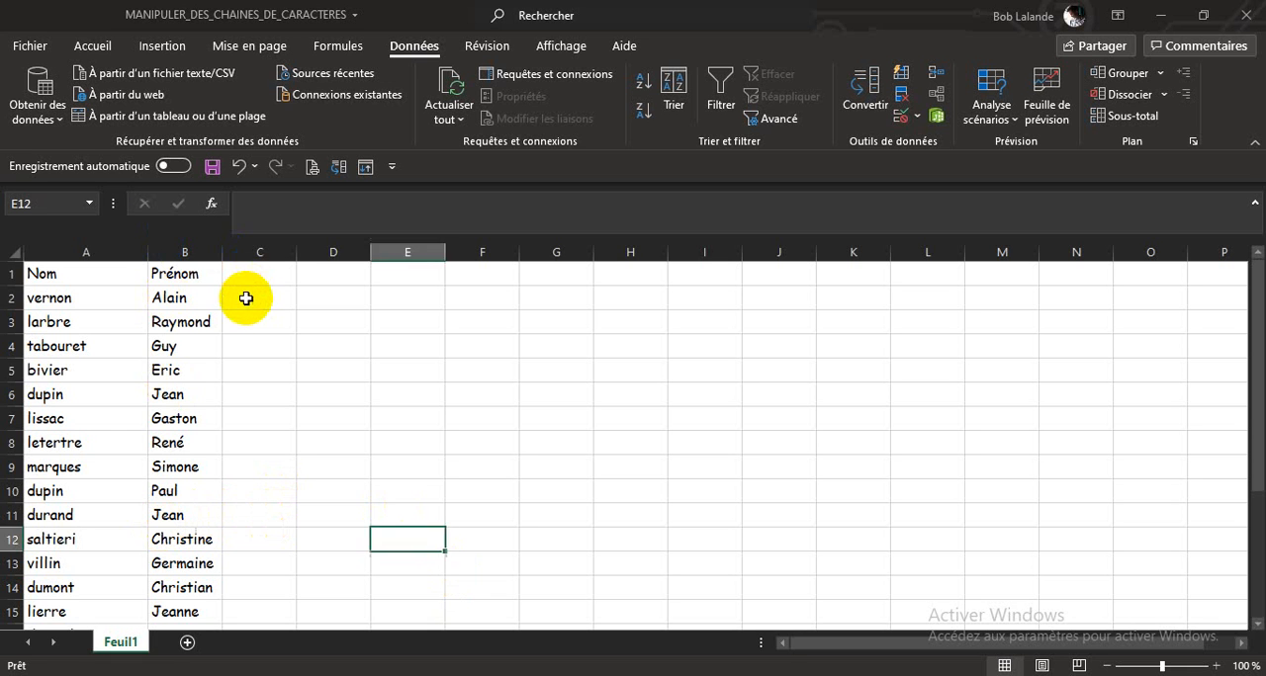
{"action": "left_click", "coordinate": [262, 297]}
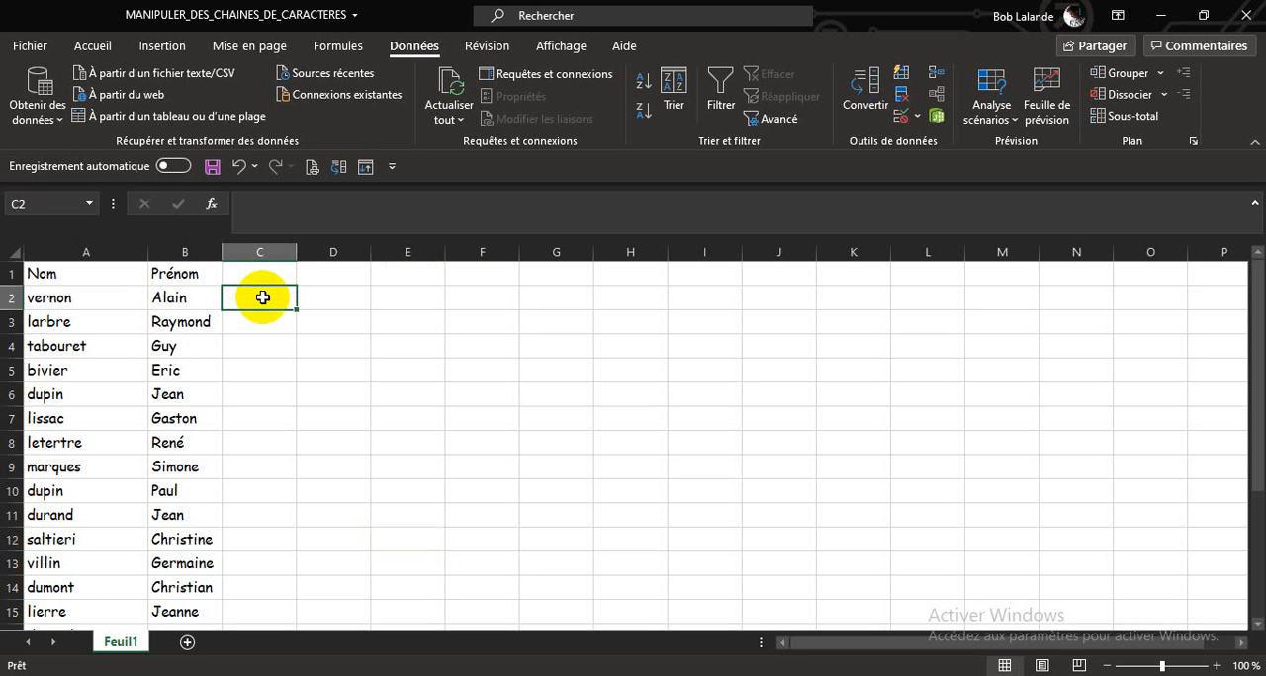
{"action": "type", "text": "=ma"}
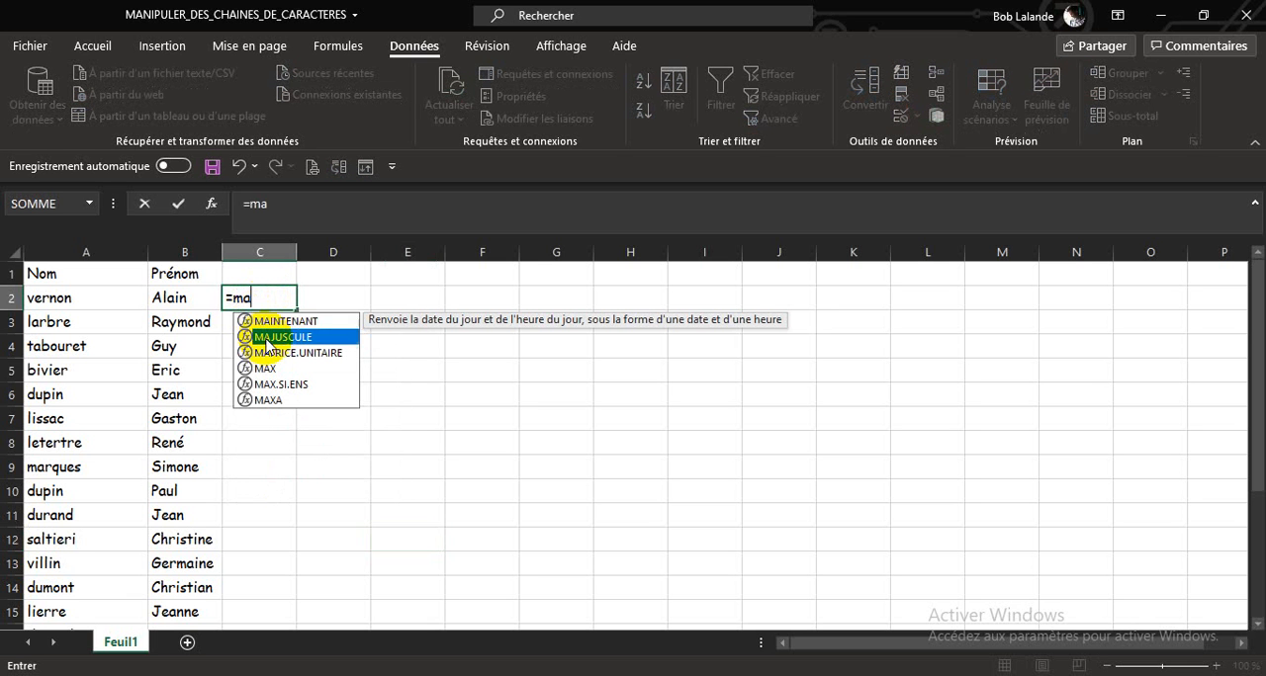
{"action": "double_click", "coordinate": [265, 339]}
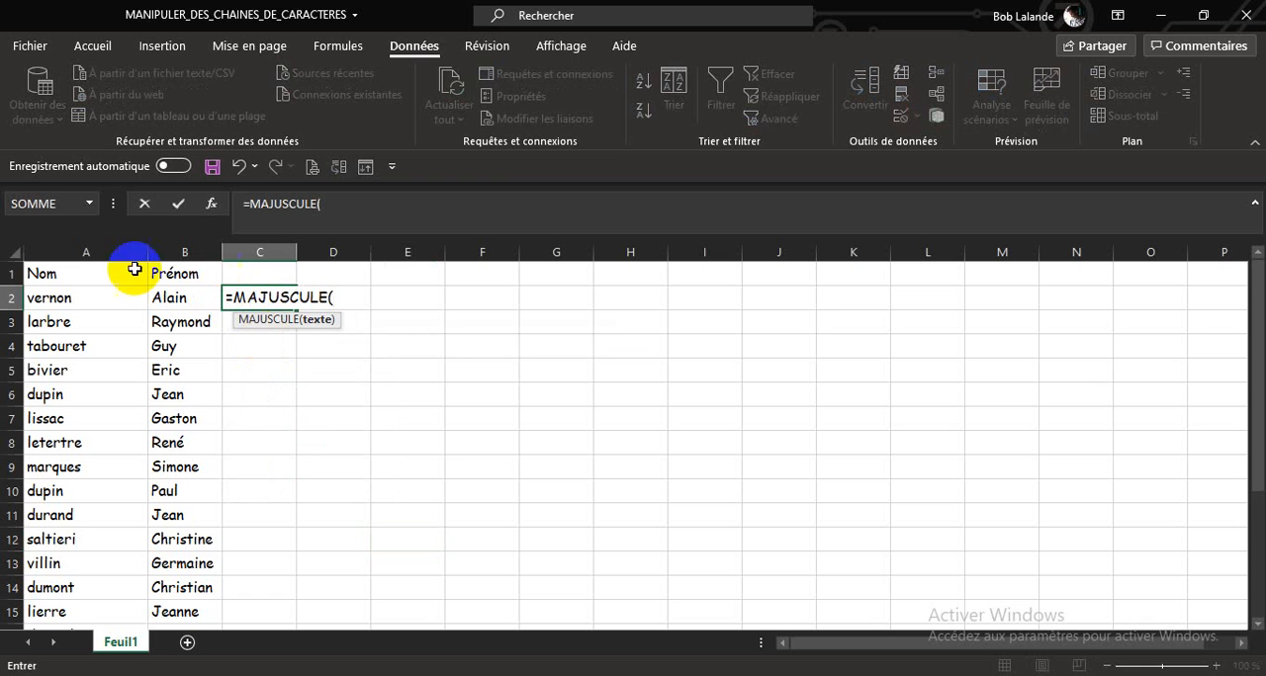
{"action": "left_click", "coordinate": [102, 297]}
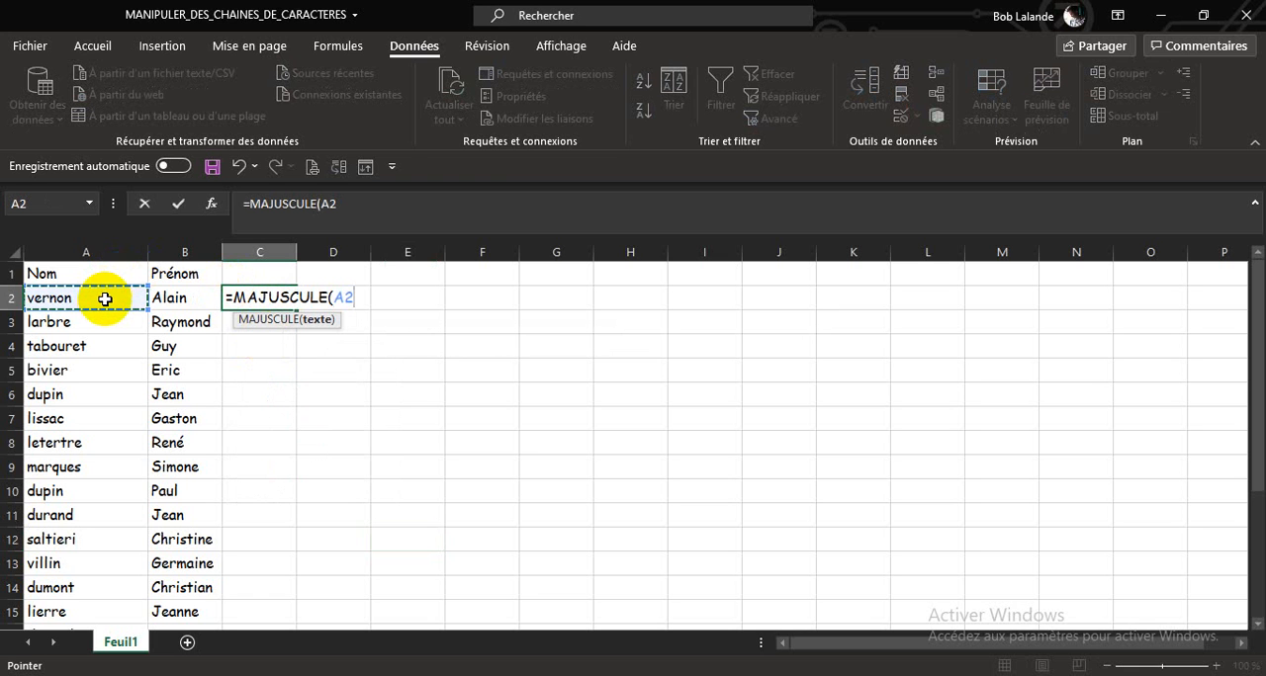
{"action": "key", "text": "Return"}
Step: Fill the MAJUSCULE formula from C2 down to the last name row and check the filled column
{"action": "left_click", "coordinate": [273, 297]}
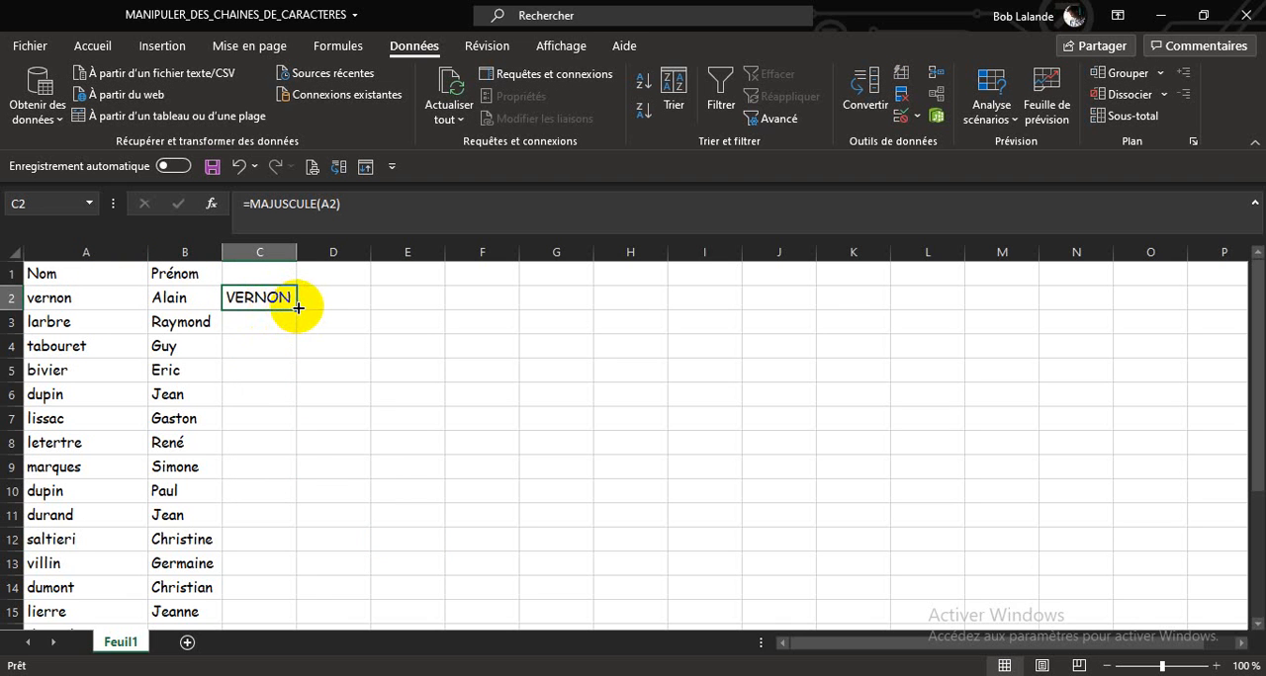
{"action": "double_click", "coordinate": [298, 308]}
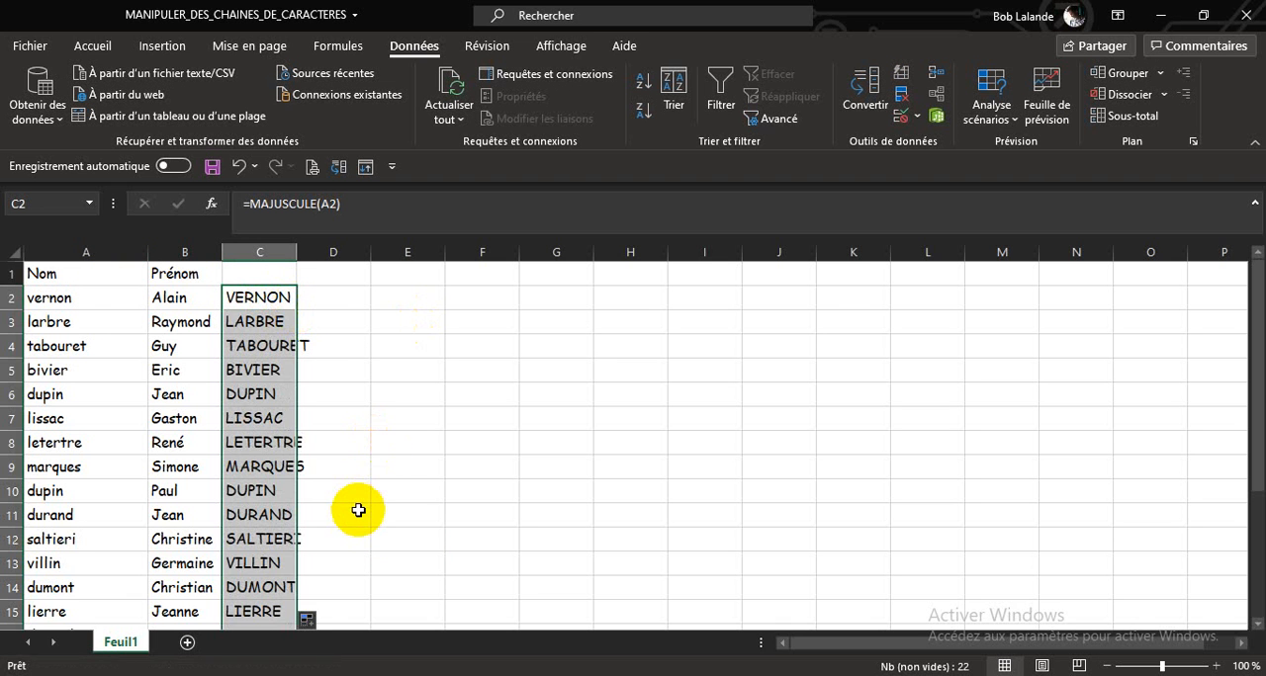
{"action": "scroll", "coordinate": [358, 510], "scroll_direction": "down", "scroll_amount": 3}
{"action": "scroll", "coordinate": [356, 509], "scroll_direction": "down", "scroll_amount": 1}
{"action": "scroll", "coordinate": [354, 508], "scroll_direction": "up", "scroll_amount": 4}
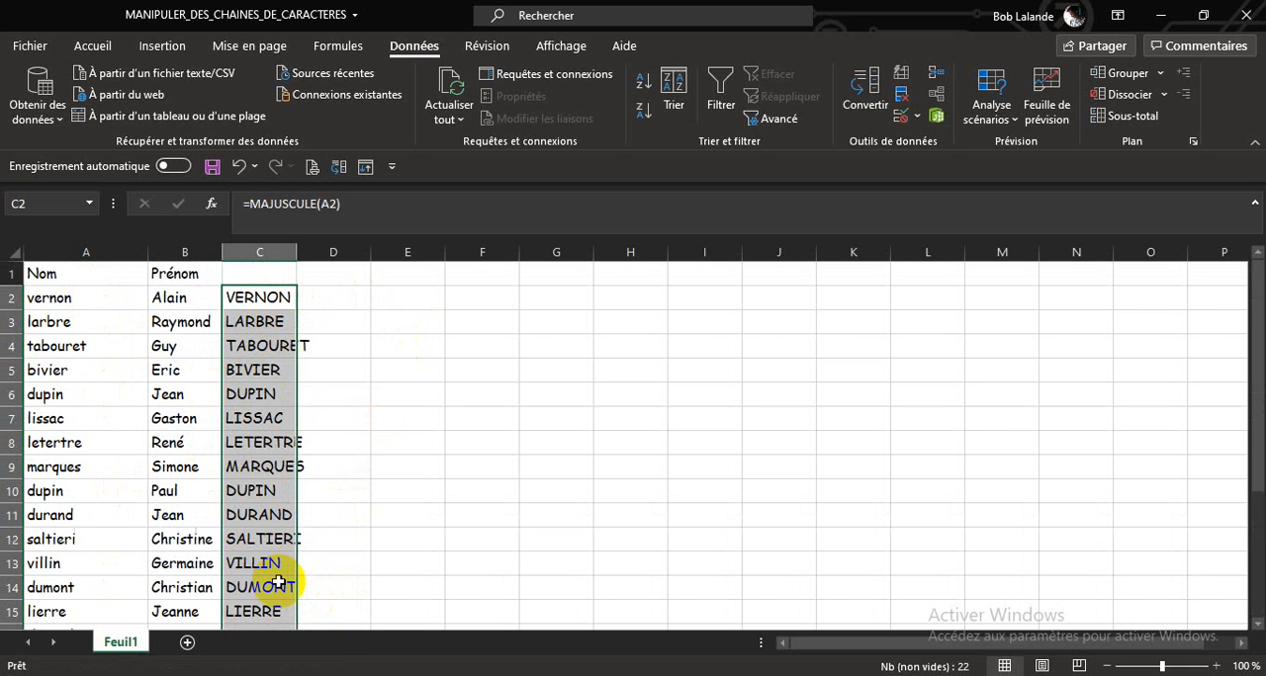
Step: Copy the uppercase names in C2:C23 and paste them as values only starting at D2
{"action": "key", "text": "ctrl+c"}
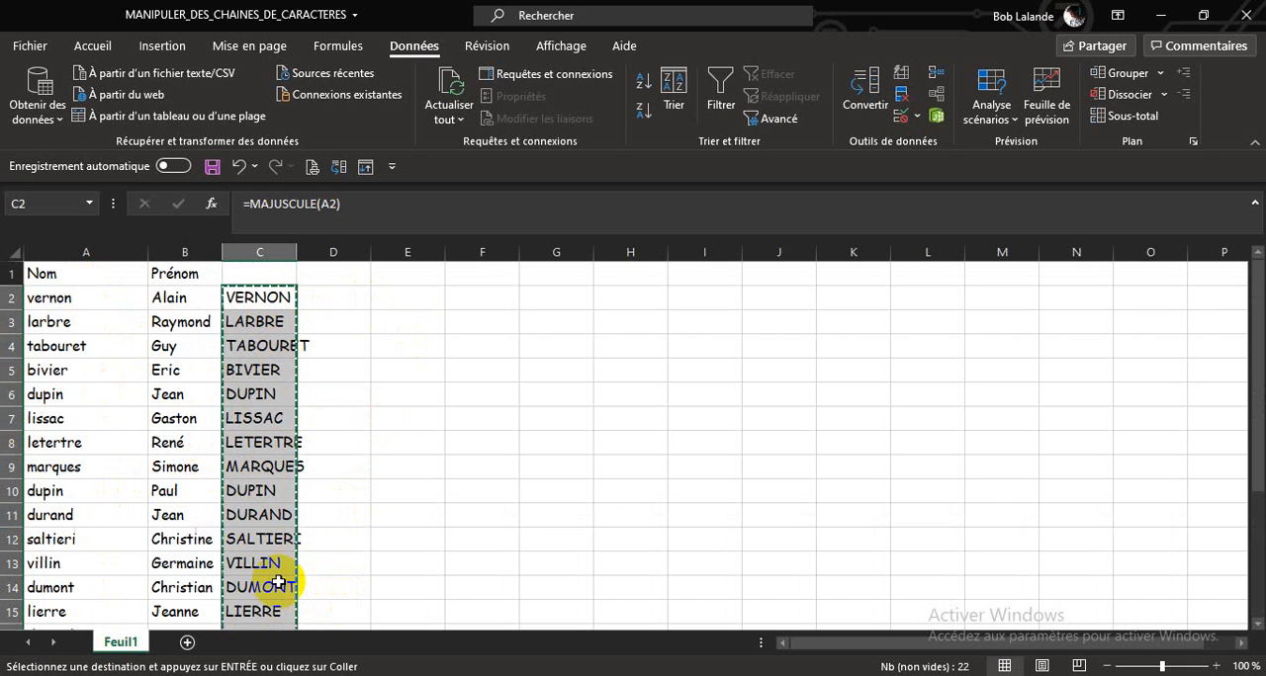
{"action": "left_click", "coordinate": [354, 299]}
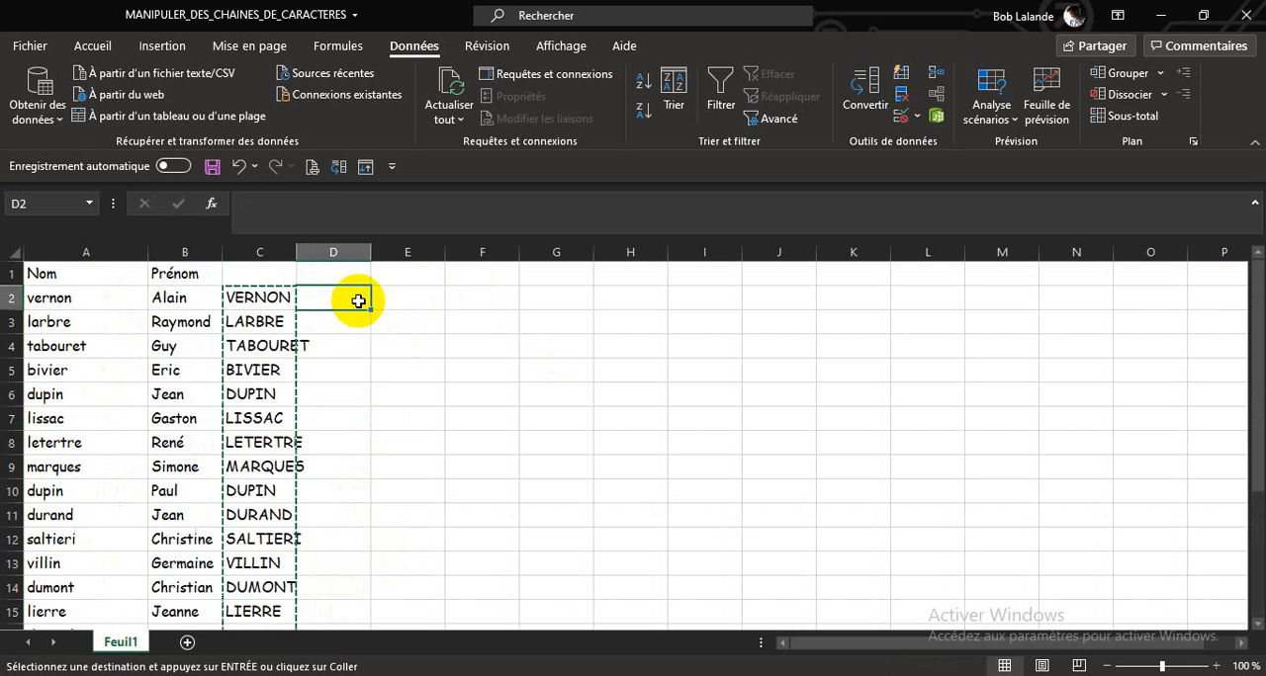
{"action": "key", "text": "ctrl+v"}
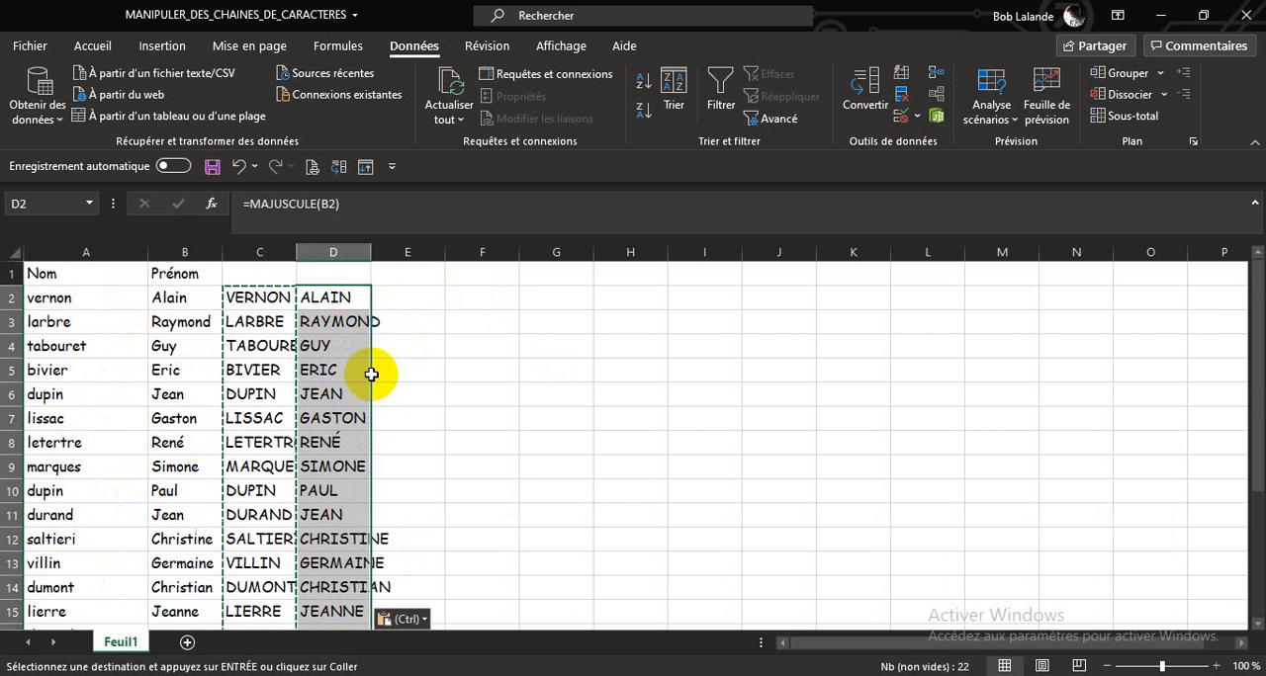
{"action": "left_click", "coordinate": [427, 621]}
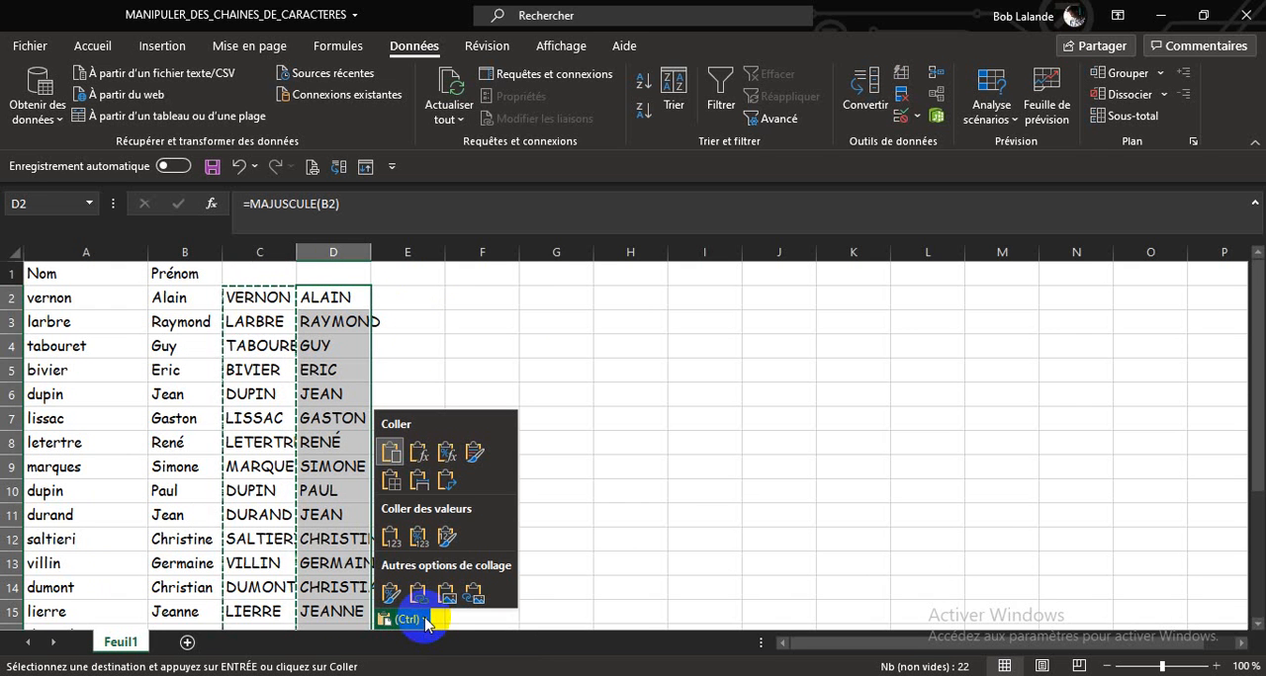
{"action": "left_click", "coordinate": [391, 539]}
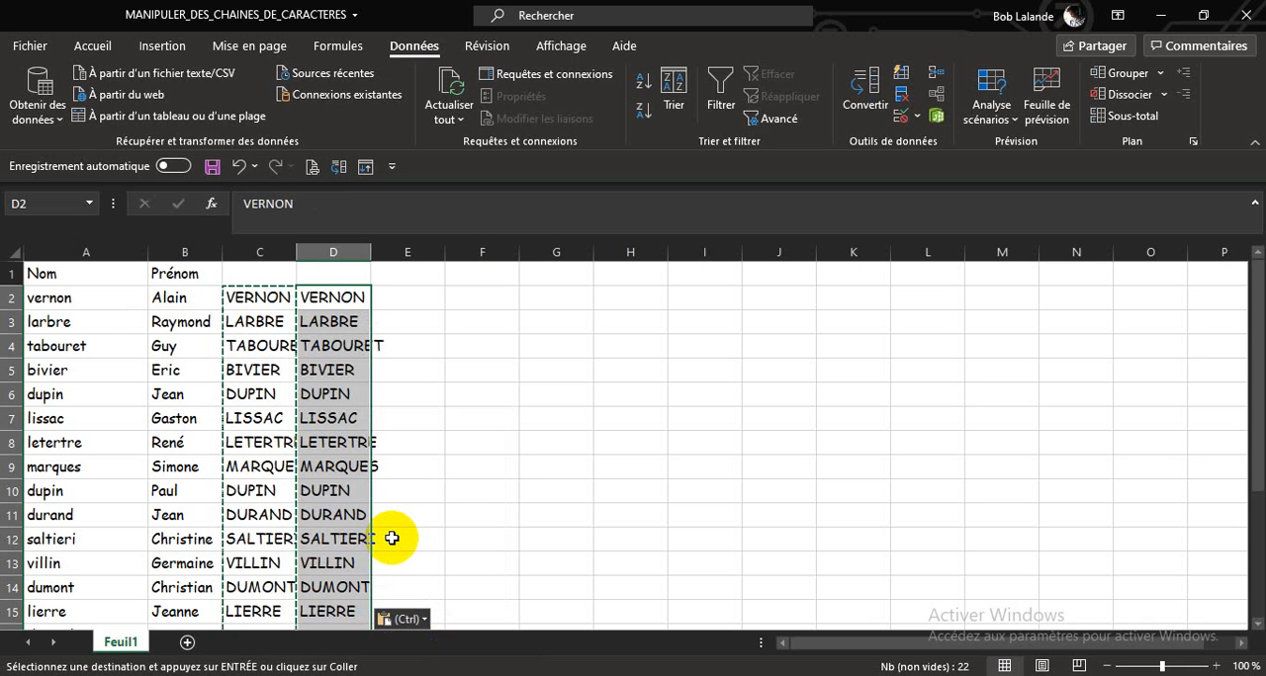
Step: Check that the cells in column D hold plain text, and delete formula column C
{"action": "left_click", "coordinate": [330, 297]}
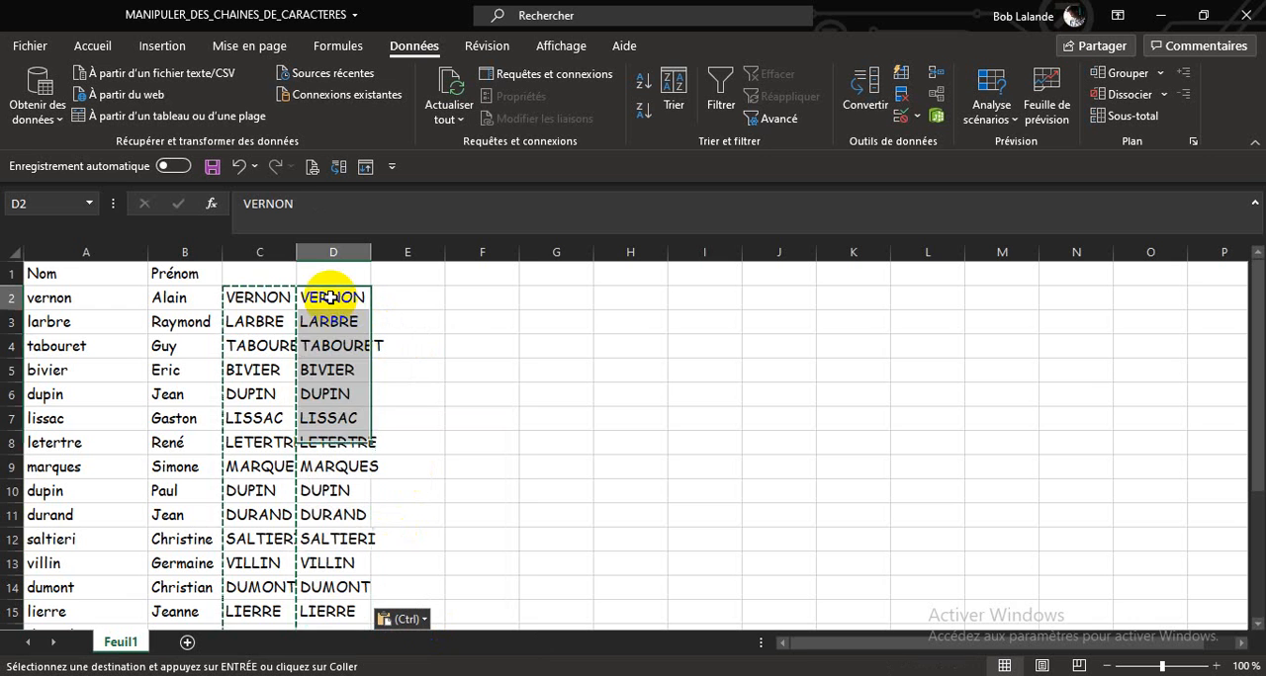
{"action": "key", "text": "Down"}
{"action": "key", "text": "Down"}
{"action": "key", "text": "Down"}
{"action": "key", "text": "Down"}
{"action": "key", "text": "Down"}
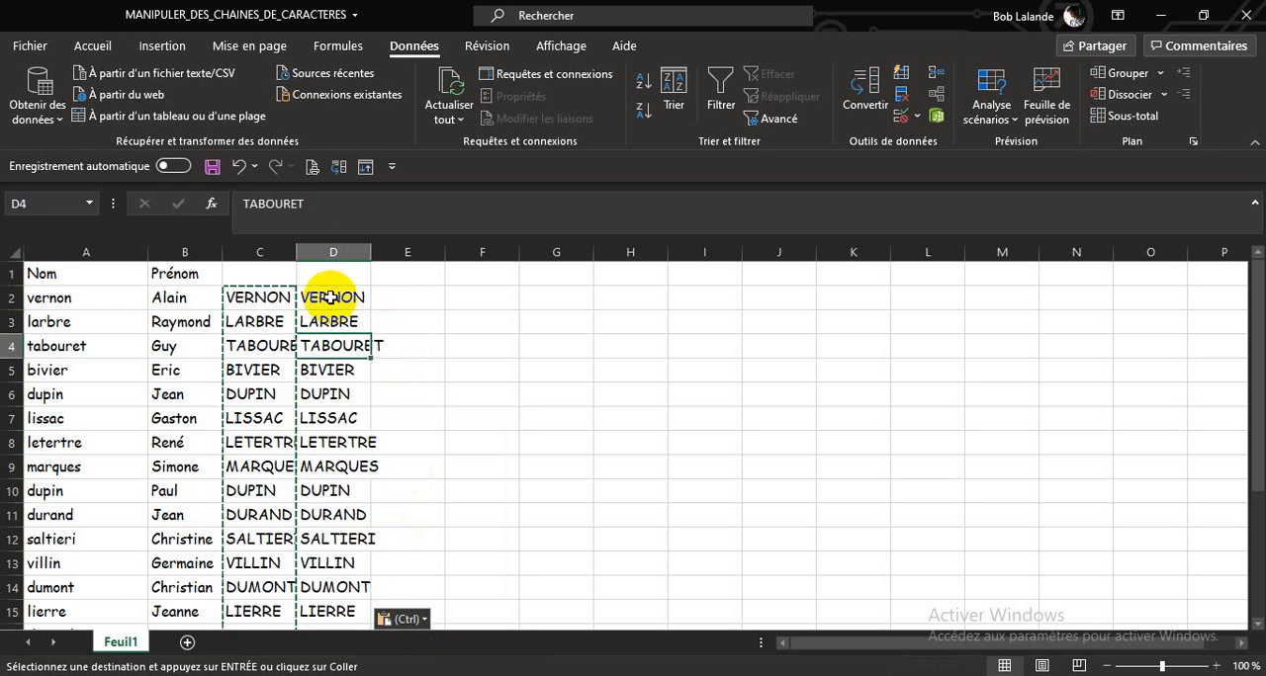
{"action": "left_click", "coordinate": [249, 251]}
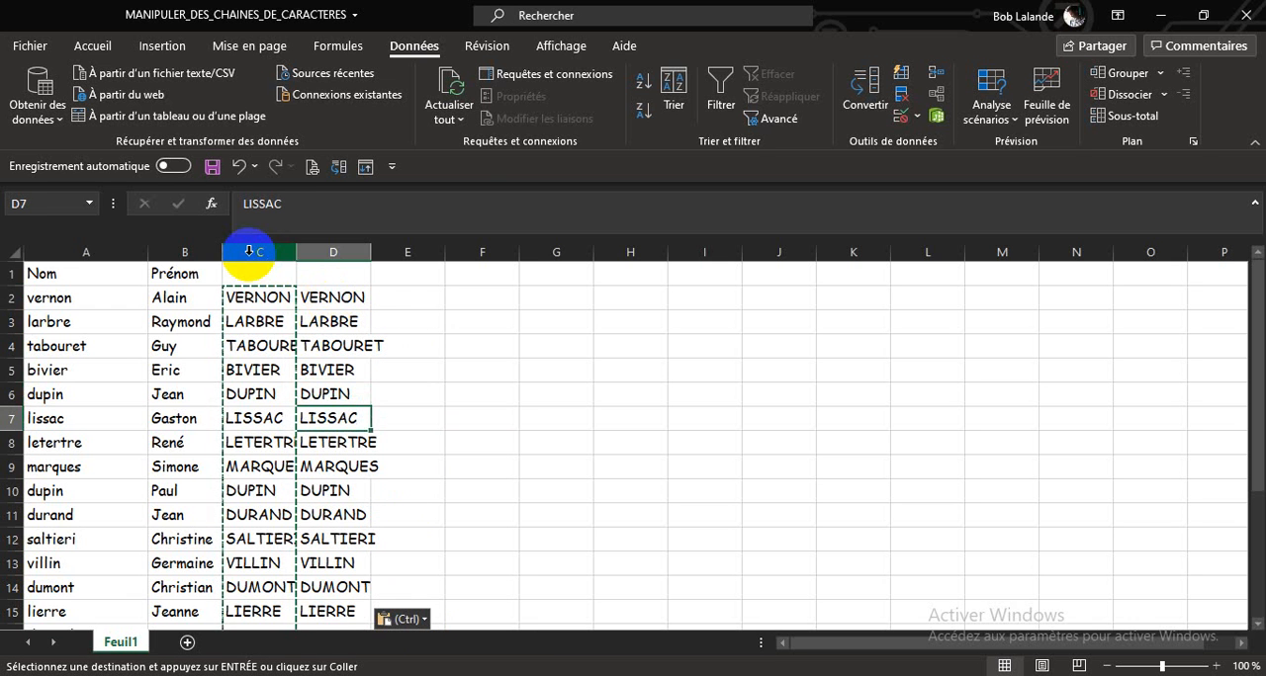
{"action": "right_click", "coordinate": [249, 251]}
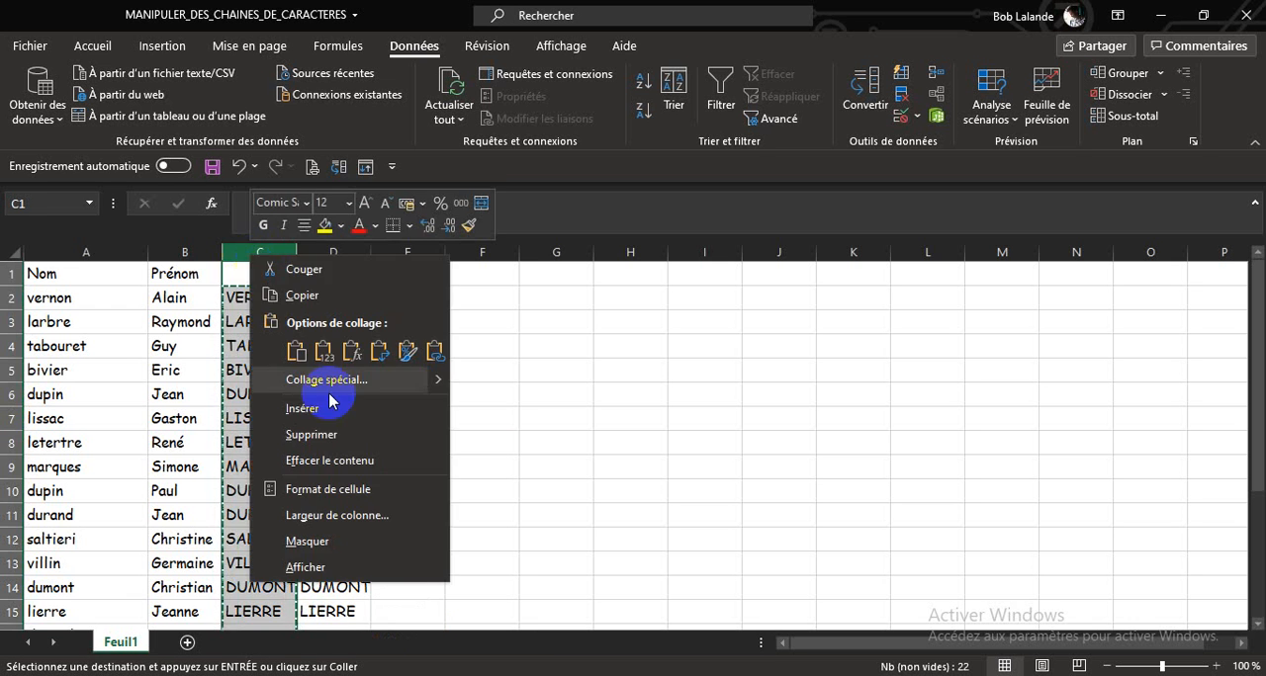
{"action": "left_click", "coordinate": [321, 438]}
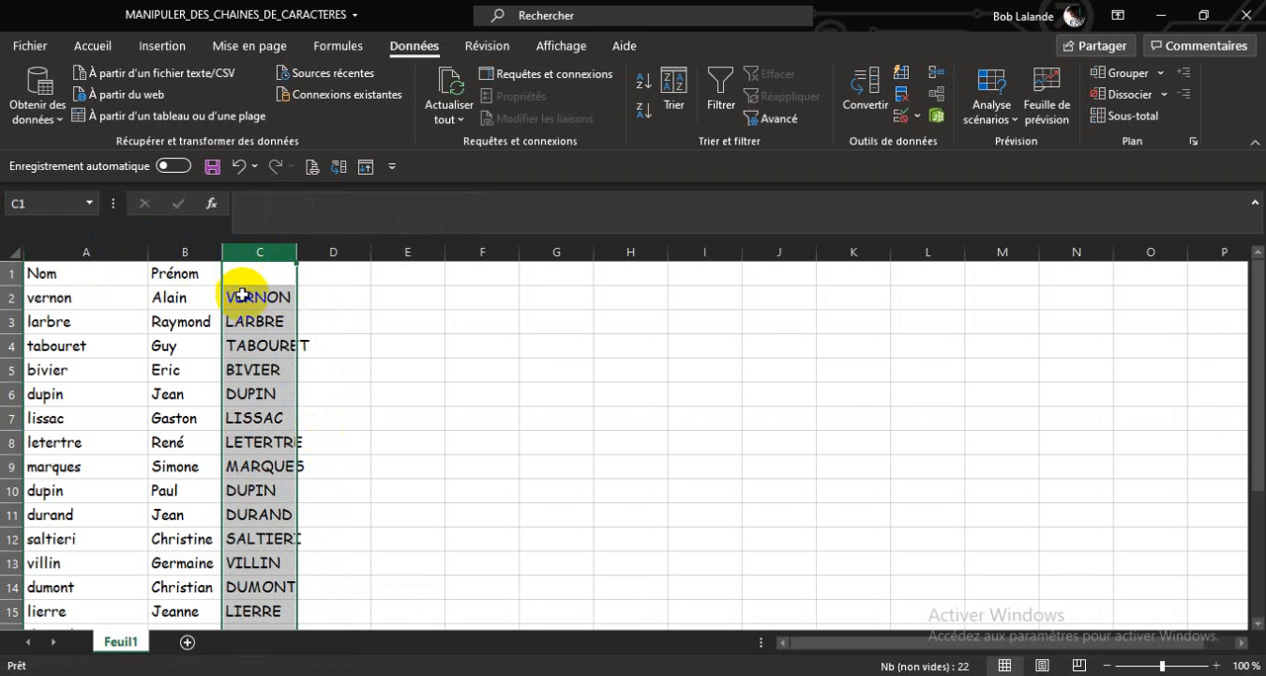
Step: Replace the last names in A2:A23 with the uppercase values from C2:C23 and delete column C
{"action": "left_click_drag", "start_coordinate": [247, 292], "coordinate": [262, 587]}
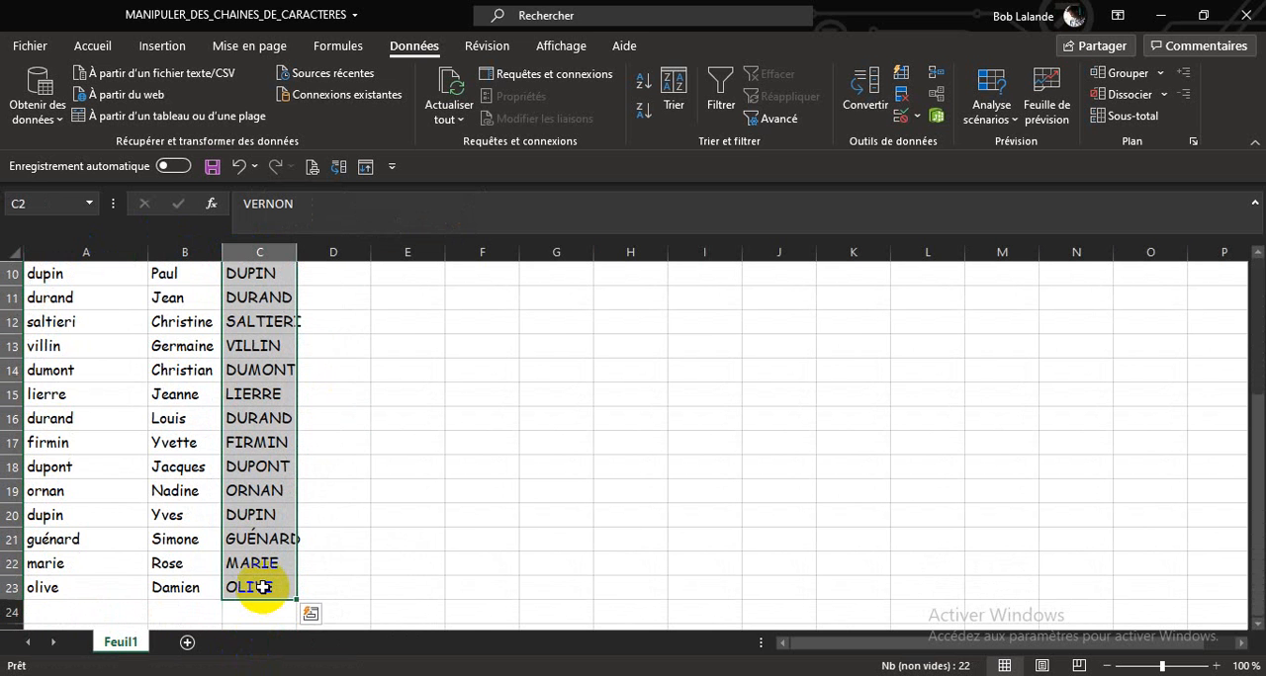
{"action": "key", "text": "ctrl+c"}
{"action": "scroll", "coordinate": [169, 408], "scroll_direction": "up", "scroll_amount": 3}
{"action": "left_click", "coordinate": [72, 299]}
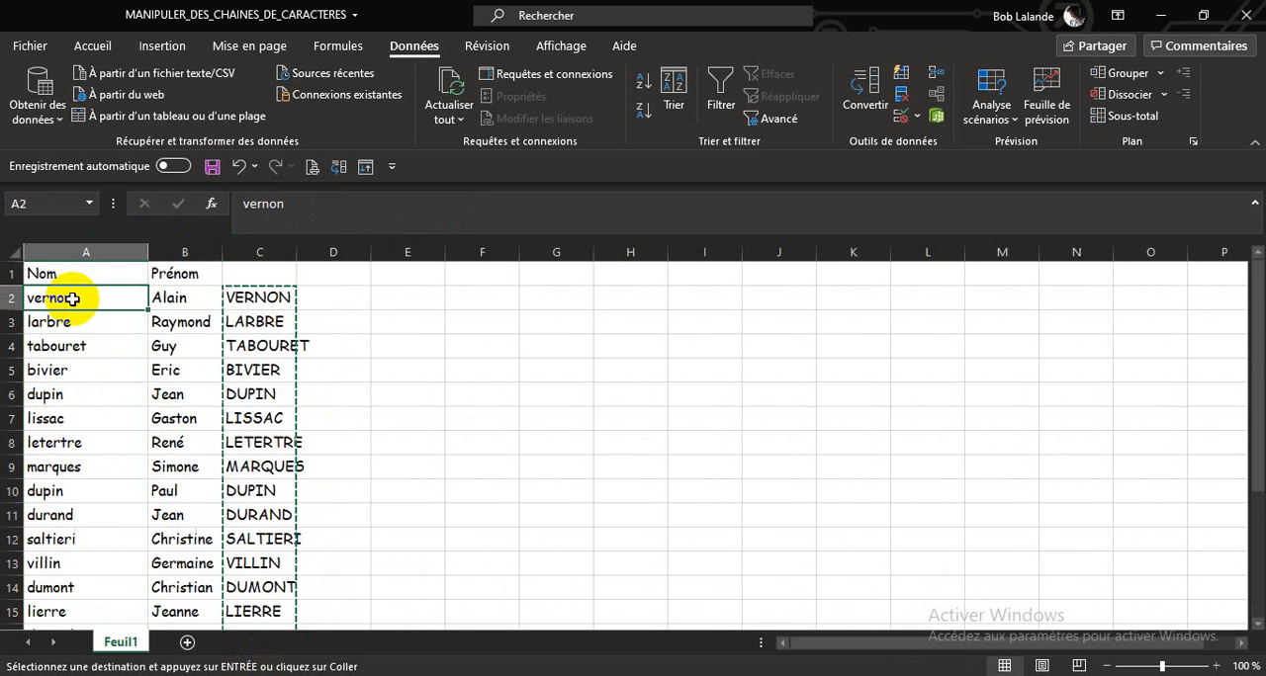
{"action": "key", "text": "ctrl+v"}
{"action": "right_click", "coordinate": [260, 255]}
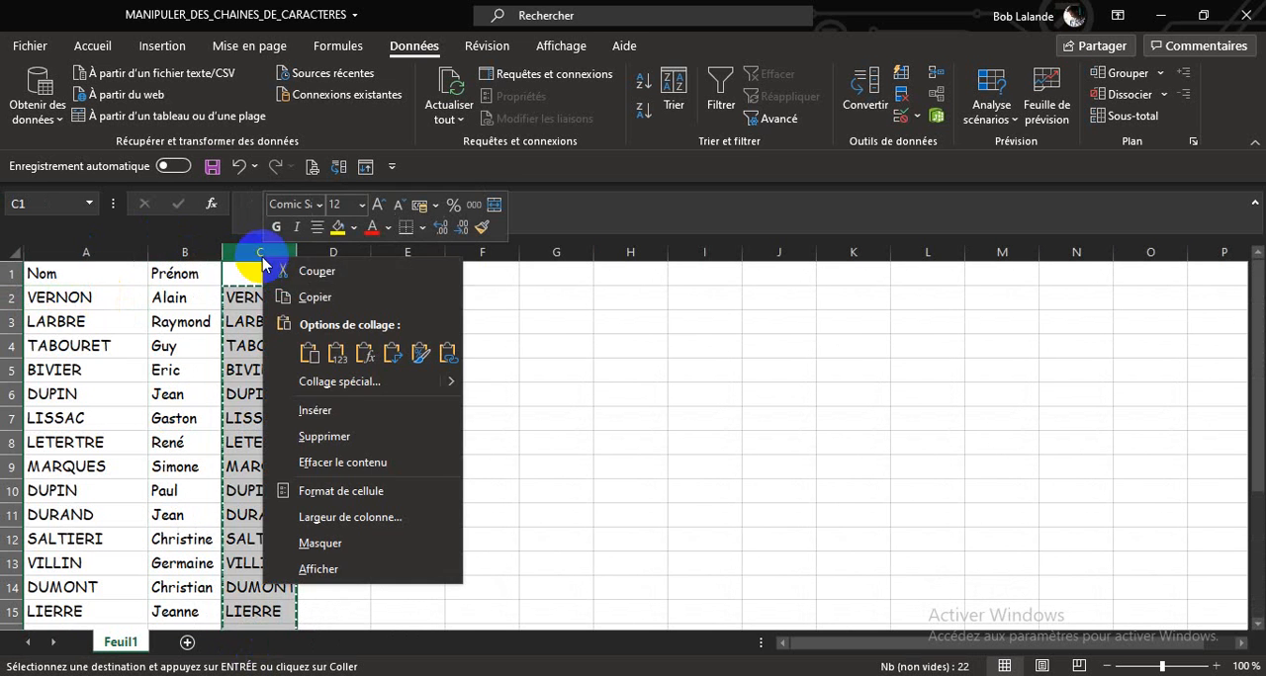
{"action": "left_click", "coordinate": [327, 437]}
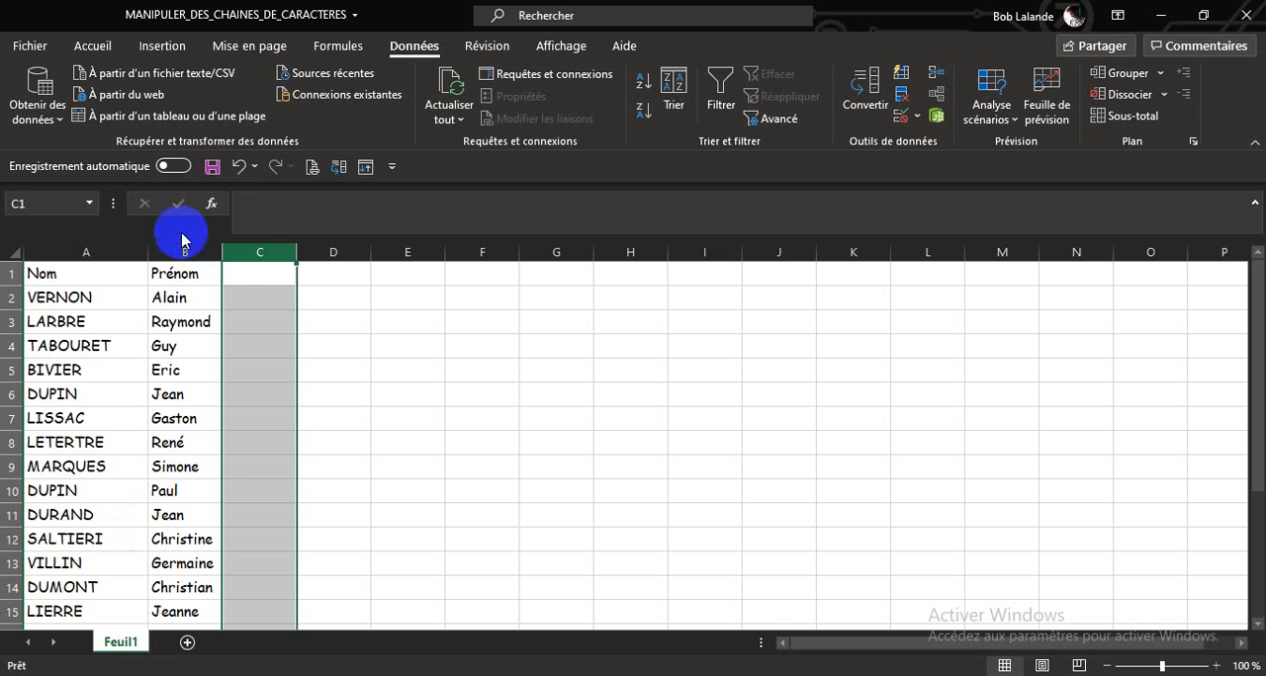
Step: Undo both column deletions and the paste over the Nom column
{"action": "left_click", "coordinate": [238, 167]}
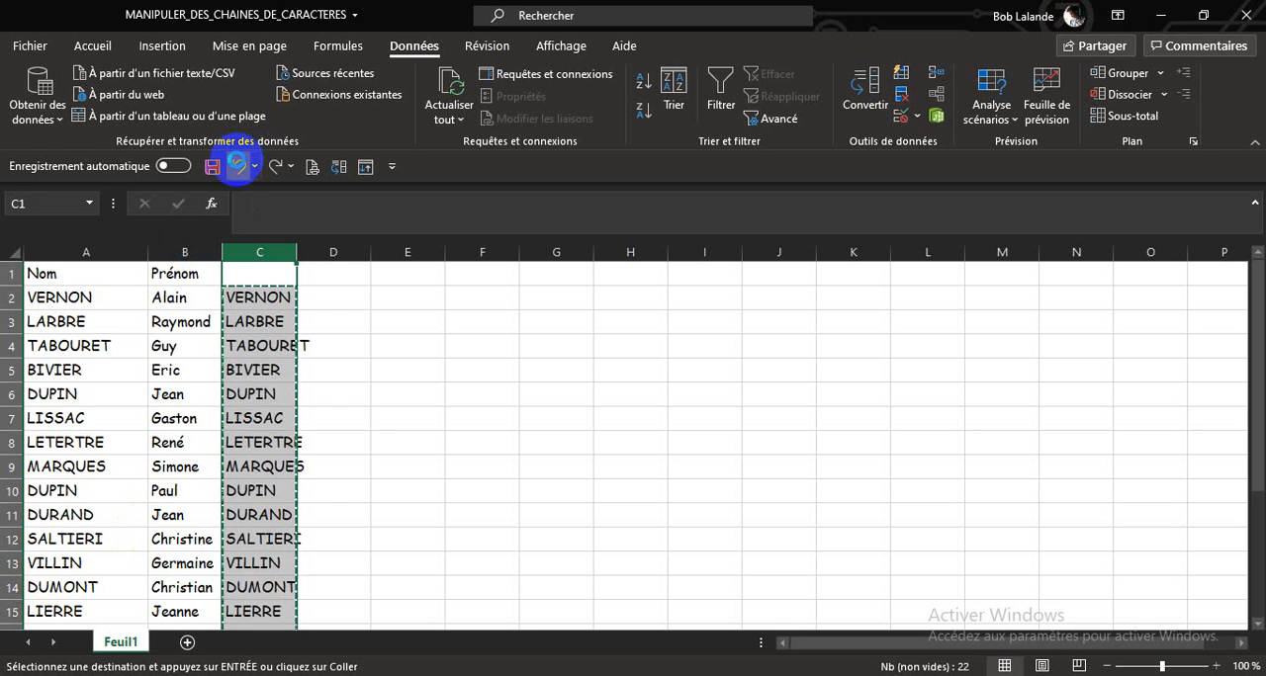
{"action": "left_click", "coordinate": [239, 166]}
{"action": "left_click", "coordinate": [238, 166]}
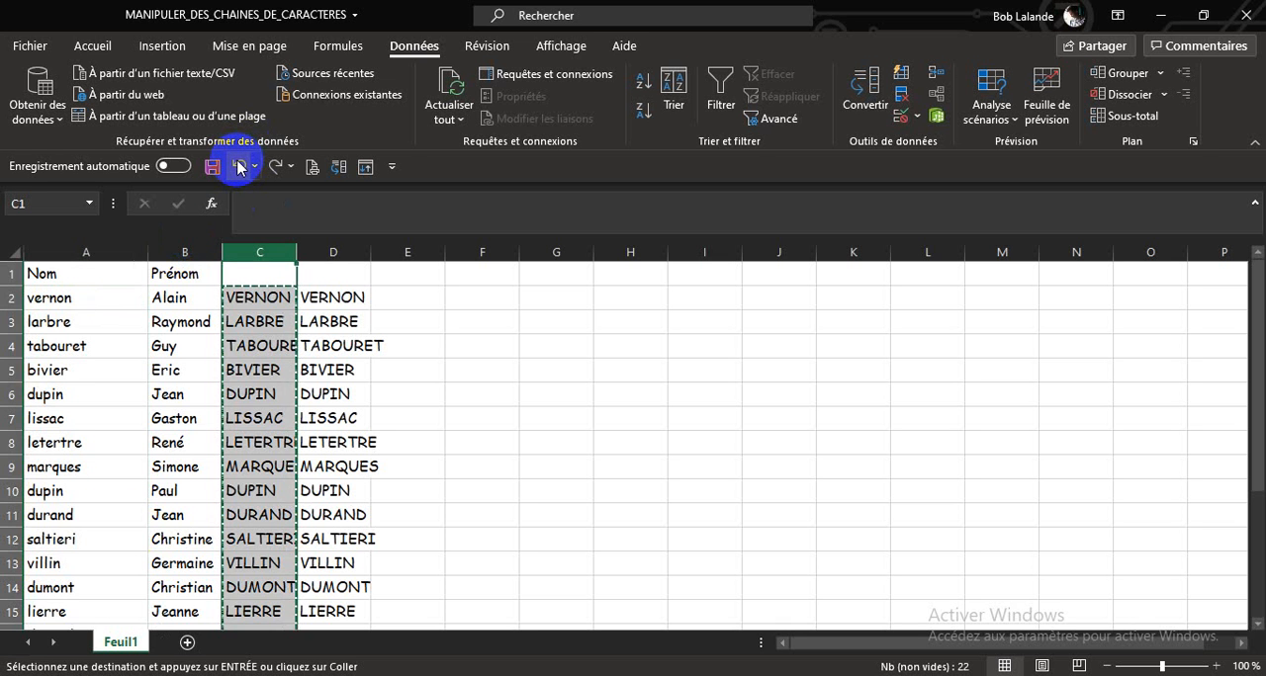
Step: Delete column A to examine the effect on the MAJUSCULE formulas, and undo the deletion
{"action": "left_click", "coordinate": [248, 300]}
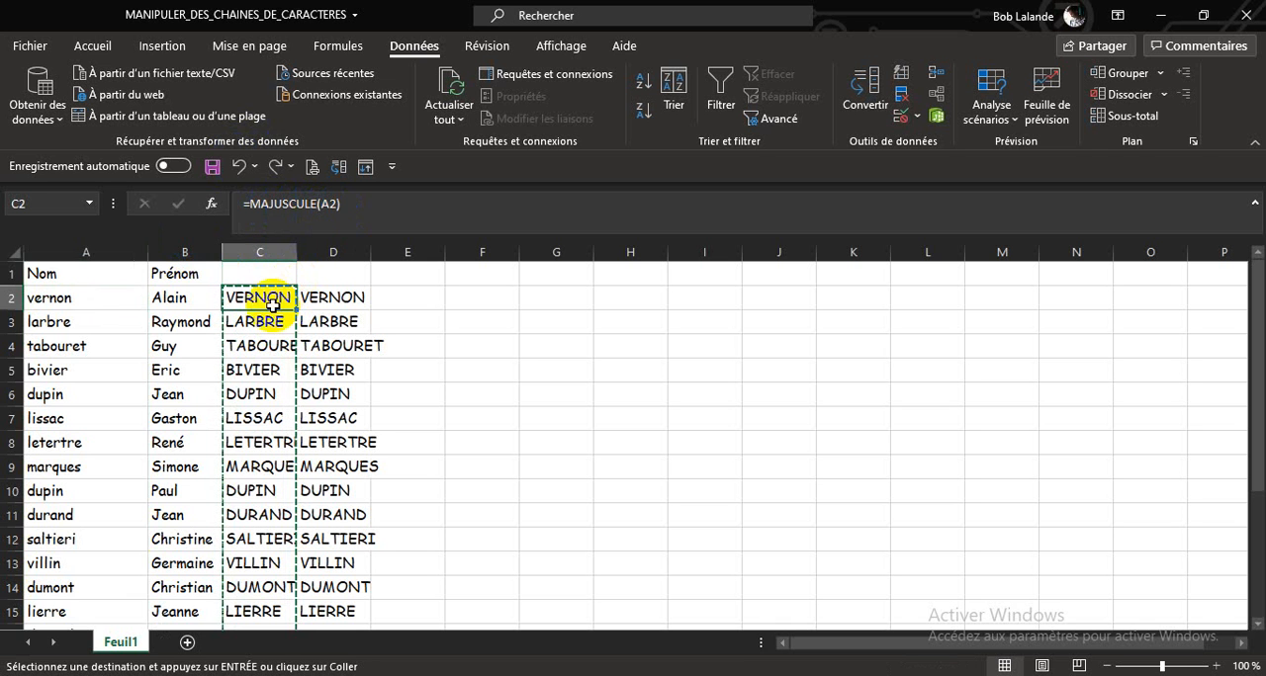
{"action": "left_click", "coordinate": [99, 249]}
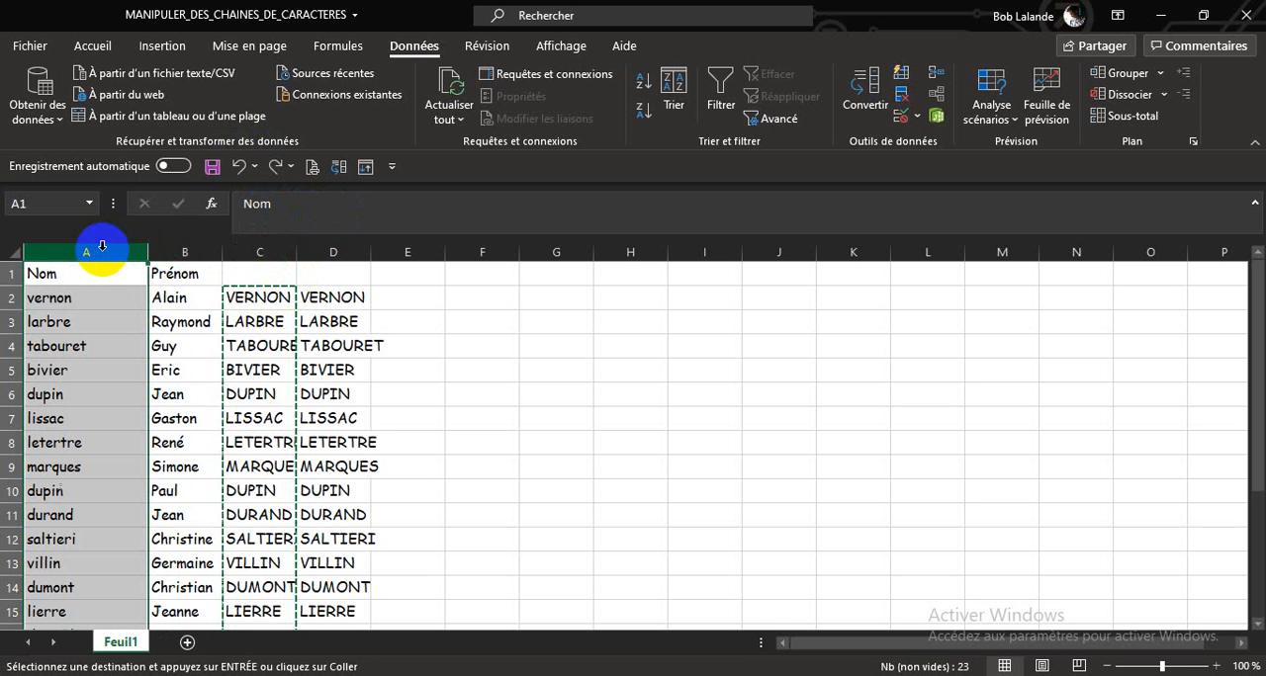
{"action": "right_click", "coordinate": [99, 248]}
{"action": "left_click", "coordinate": [168, 431]}
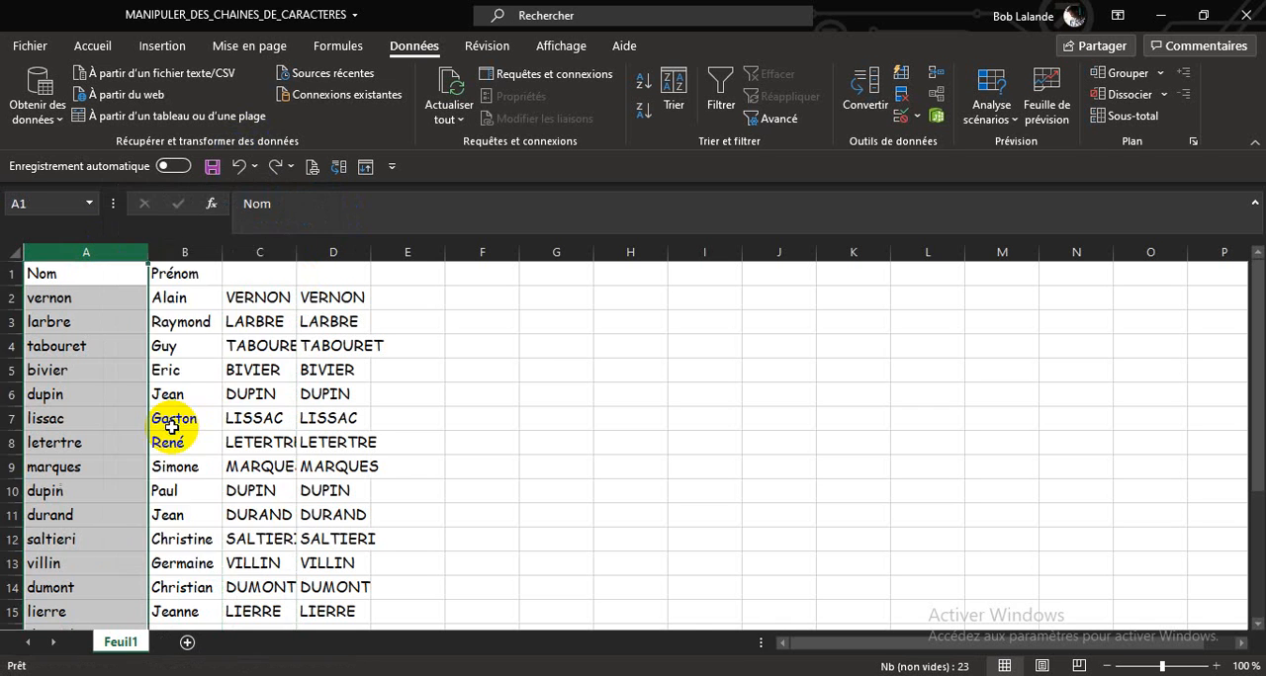
{"action": "left_click", "coordinate": [135, 299]}
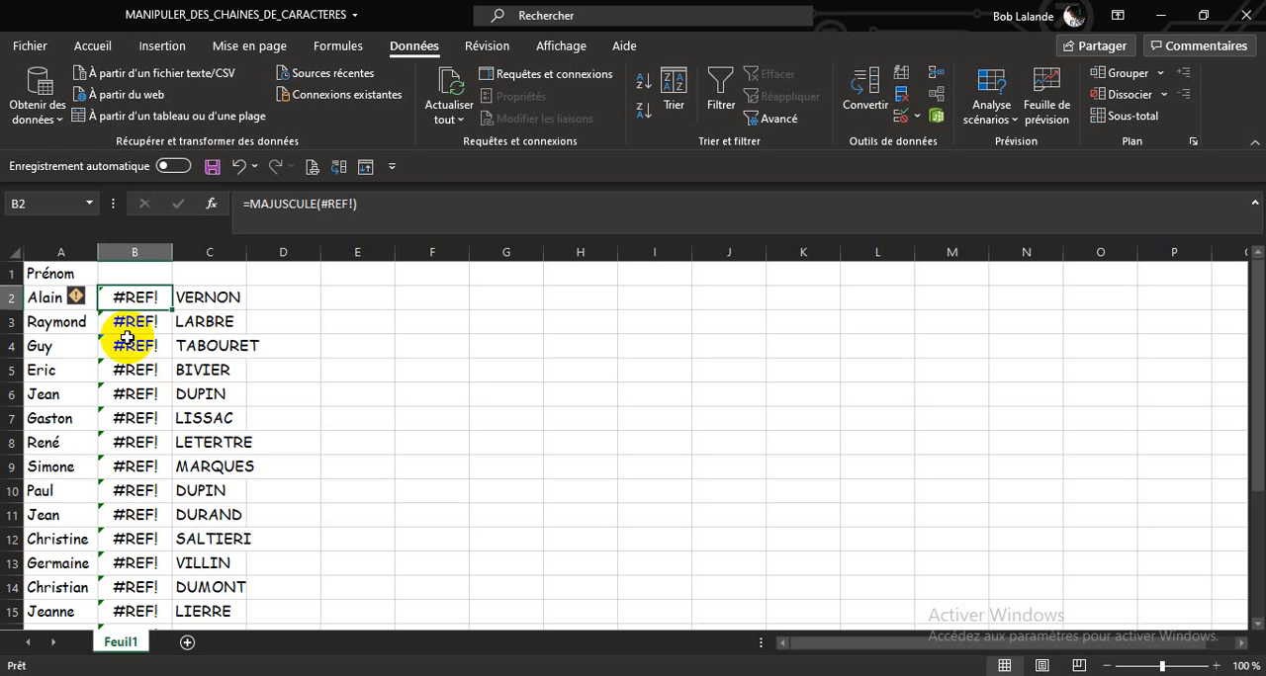
{"action": "left_click", "coordinate": [240, 168]}
{"action": "left_click", "coordinate": [240, 168]}
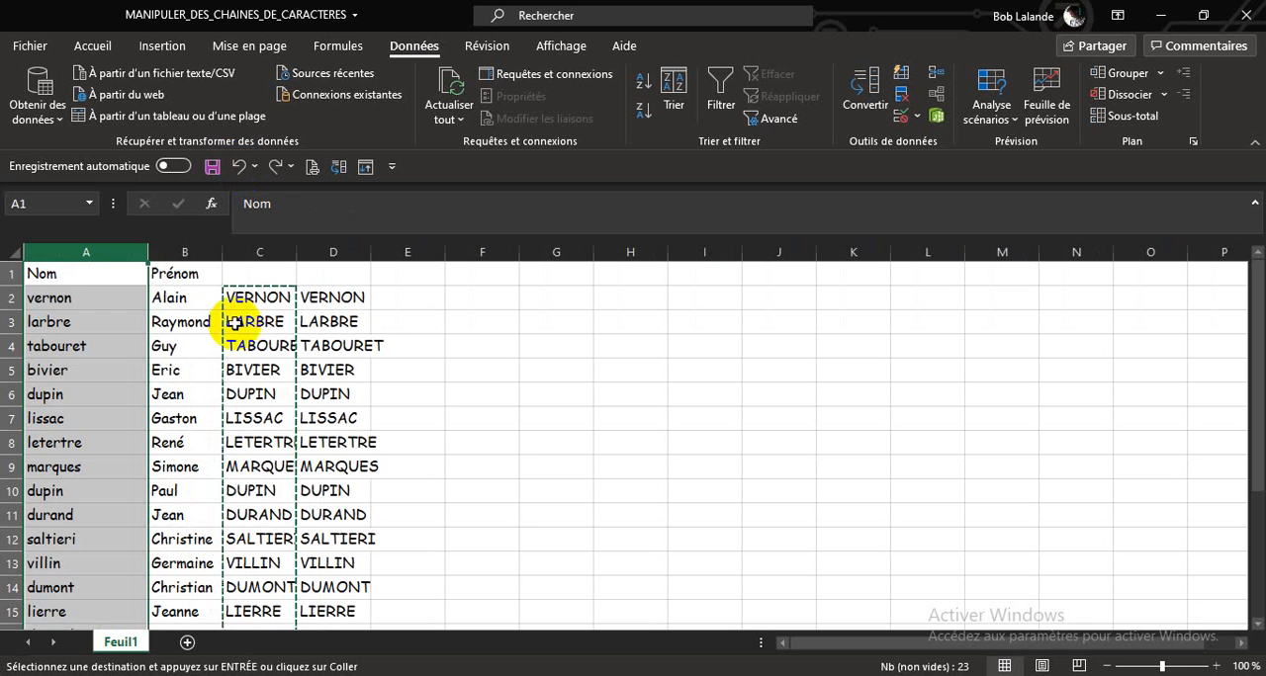
Step: Check the pasted values in column D against column A, and clear the contents of columns C and D
{"action": "left_click", "coordinate": [333, 346]}
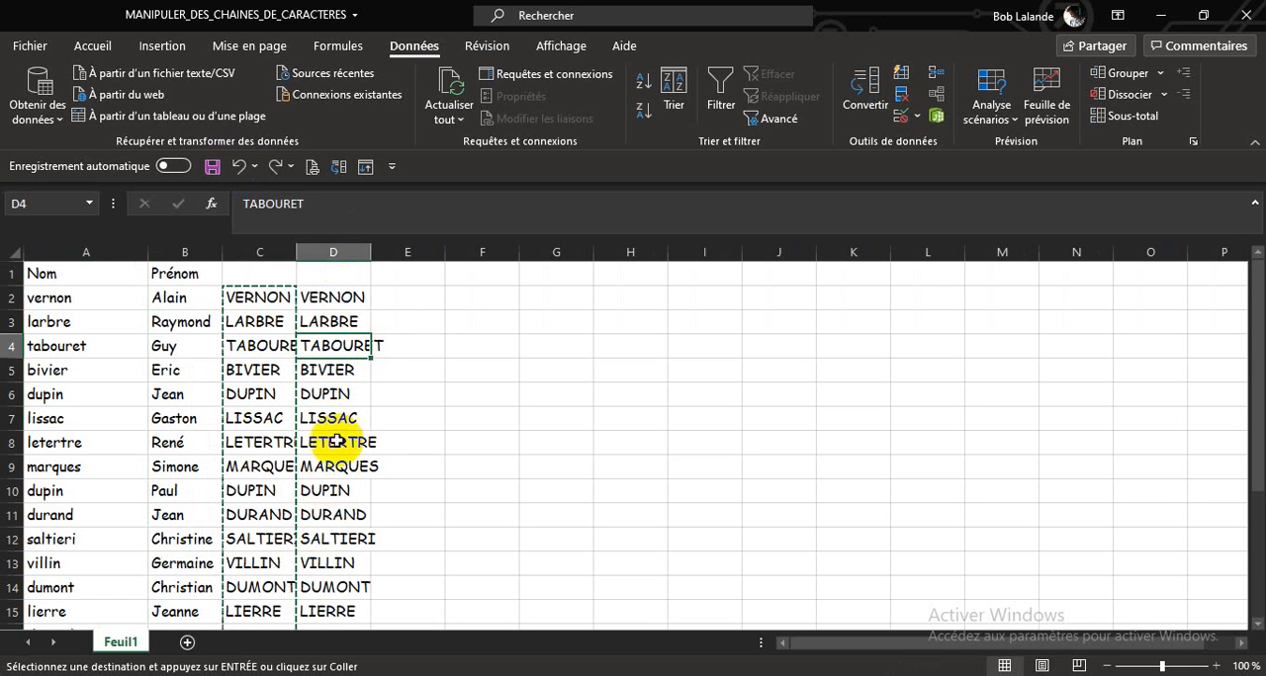
{"action": "left_click", "coordinate": [333, 299]}
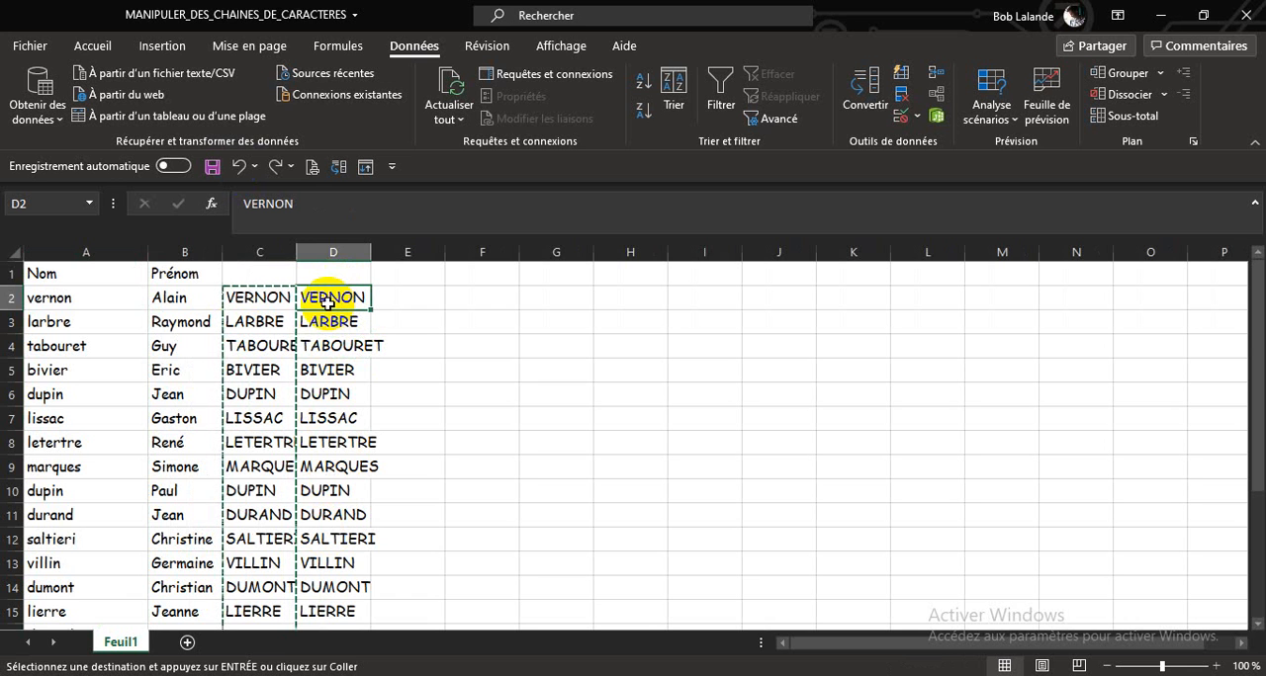
{"action": "left_click", "coordinate": [43, 300]}
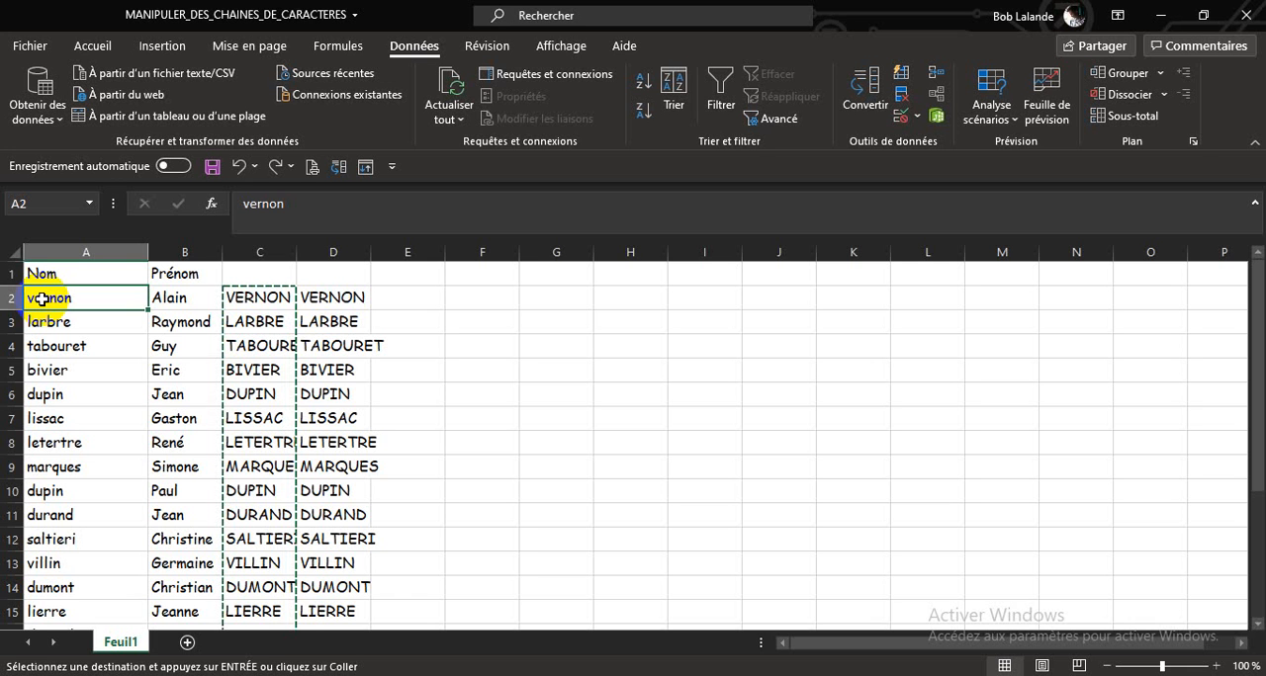
{"action": "left_click_drag", "start_coordinate": [252, 252], "coordinate": [330, 252]}
{"action": "key", "text": "Delete"}
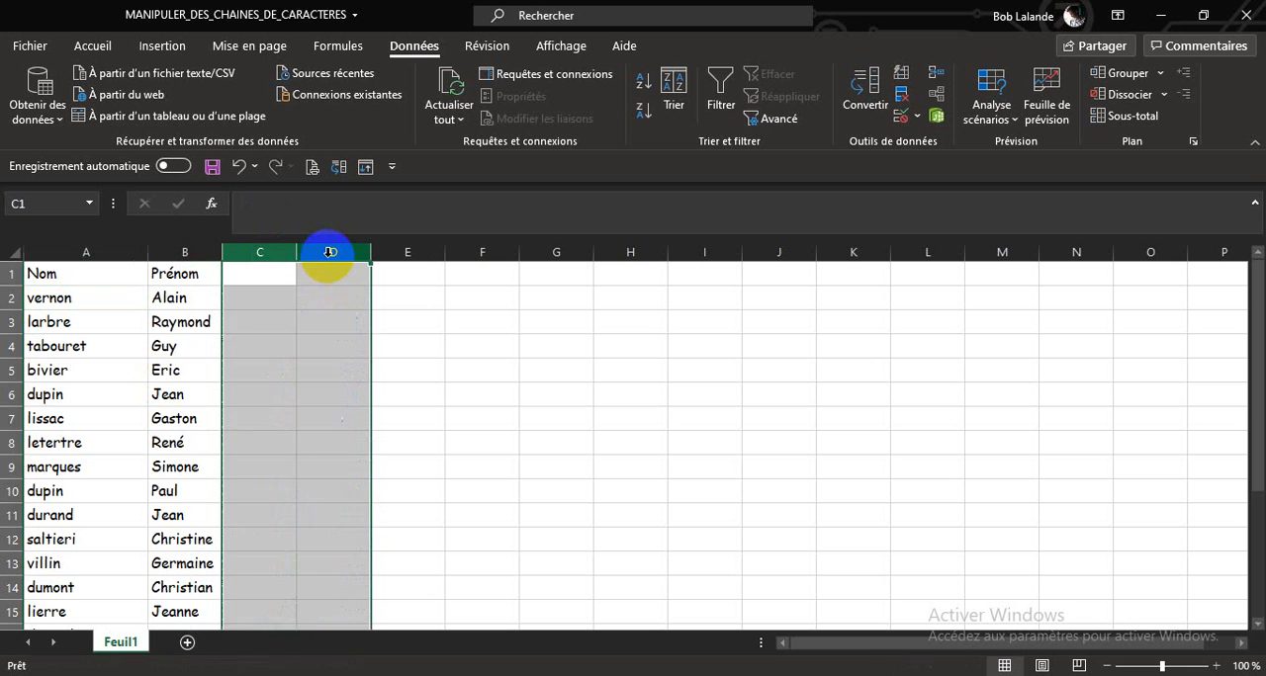
Step: Enter =GAUCHE(A2;1) in C2 to extract the first letter of the last name
{"action": "left_click", "coordinate": [262, 298]}
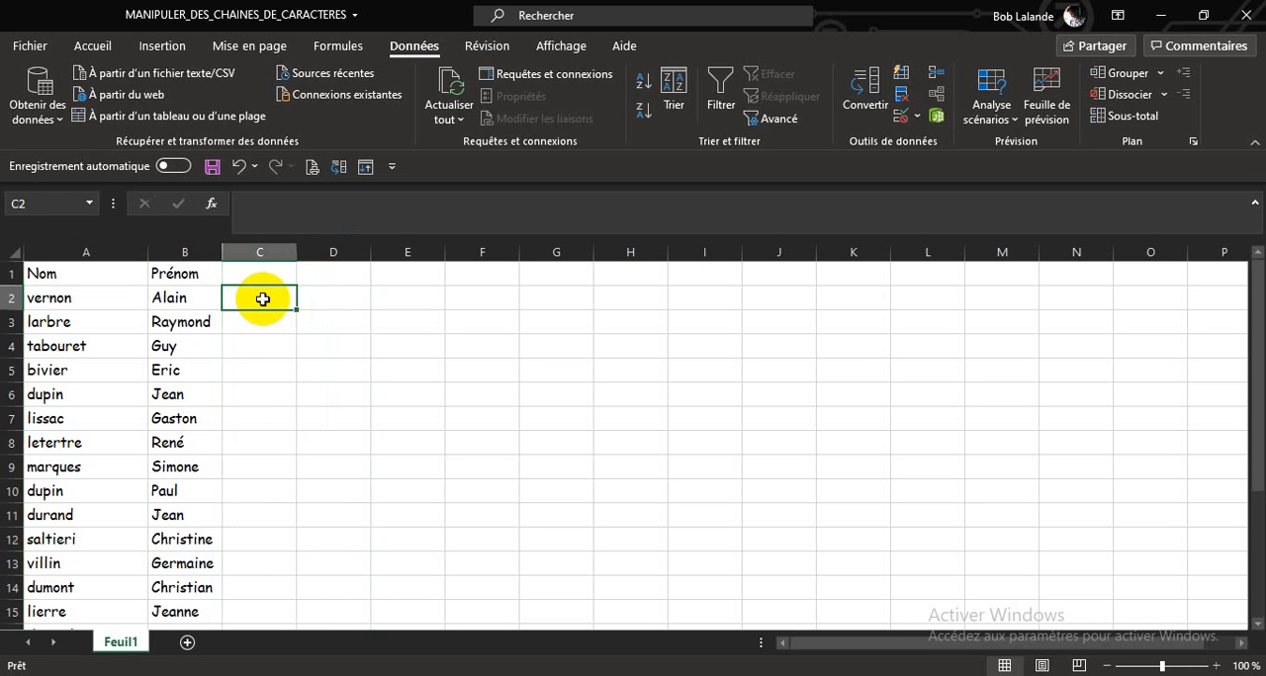
{"action": "type", "text": "="}
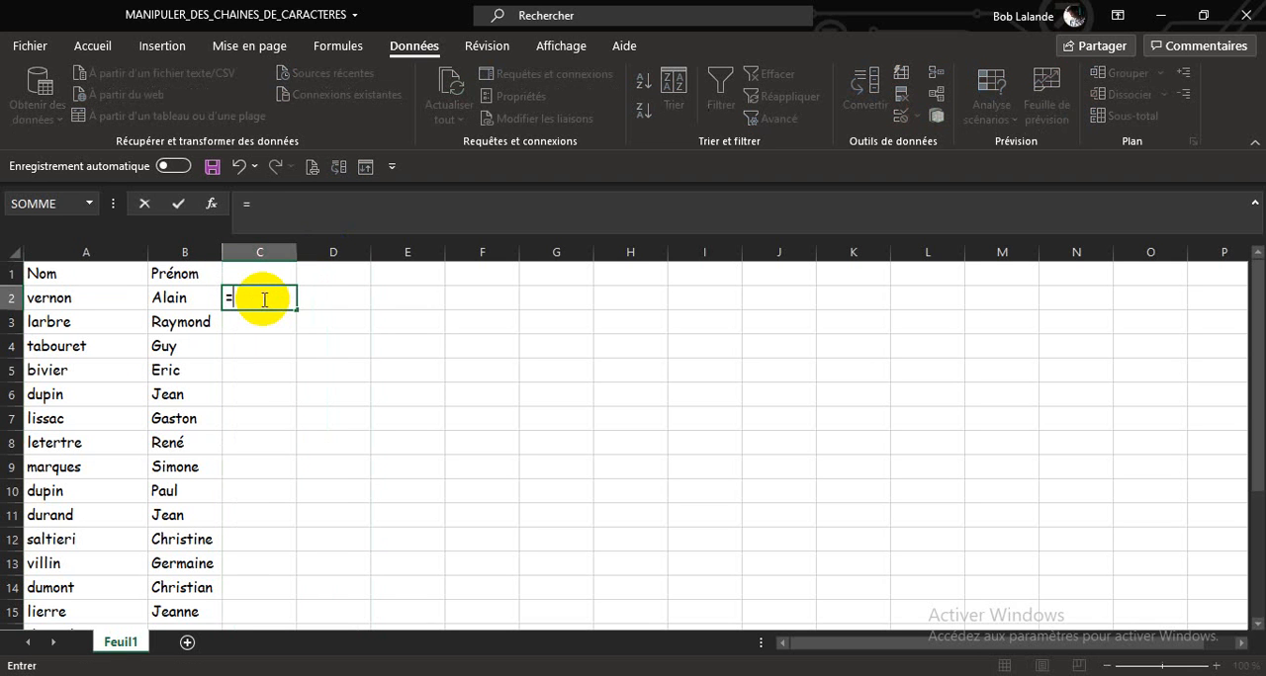
{"action": "type", "text": "gau"}
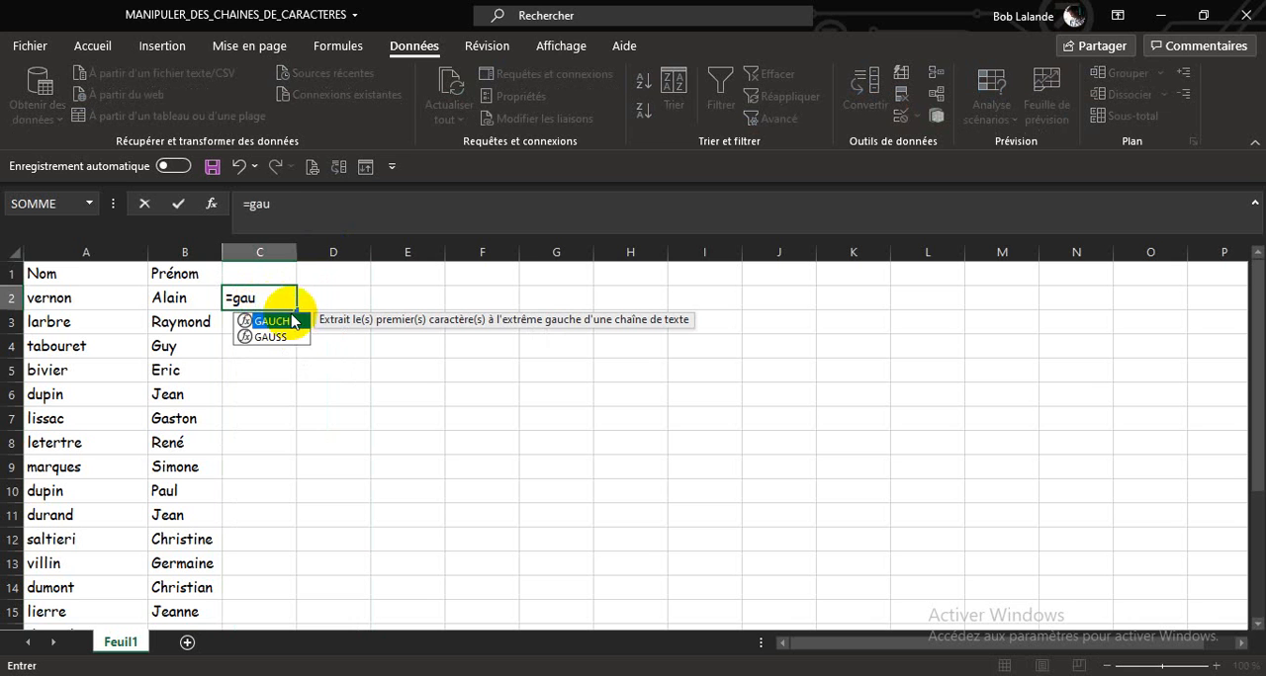
{"action": "double_click", "coordinate": [294, 323]}
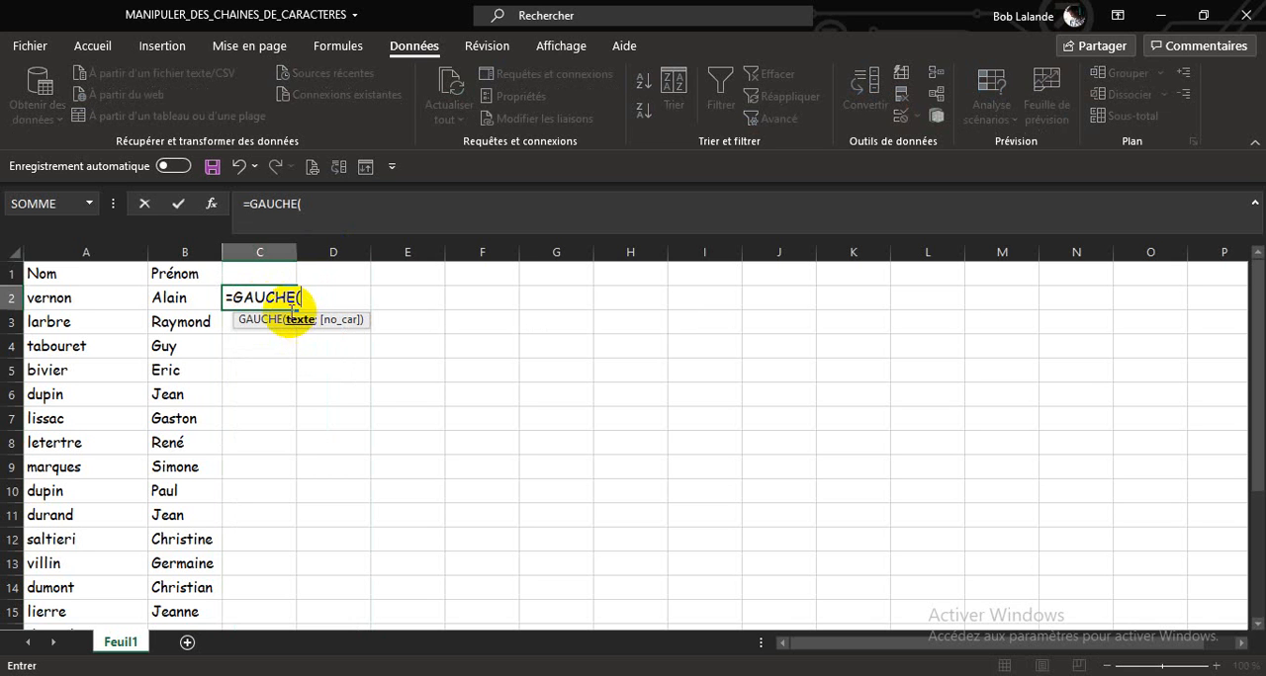
{"action": "left_click", "coordinate": [96, 300]}
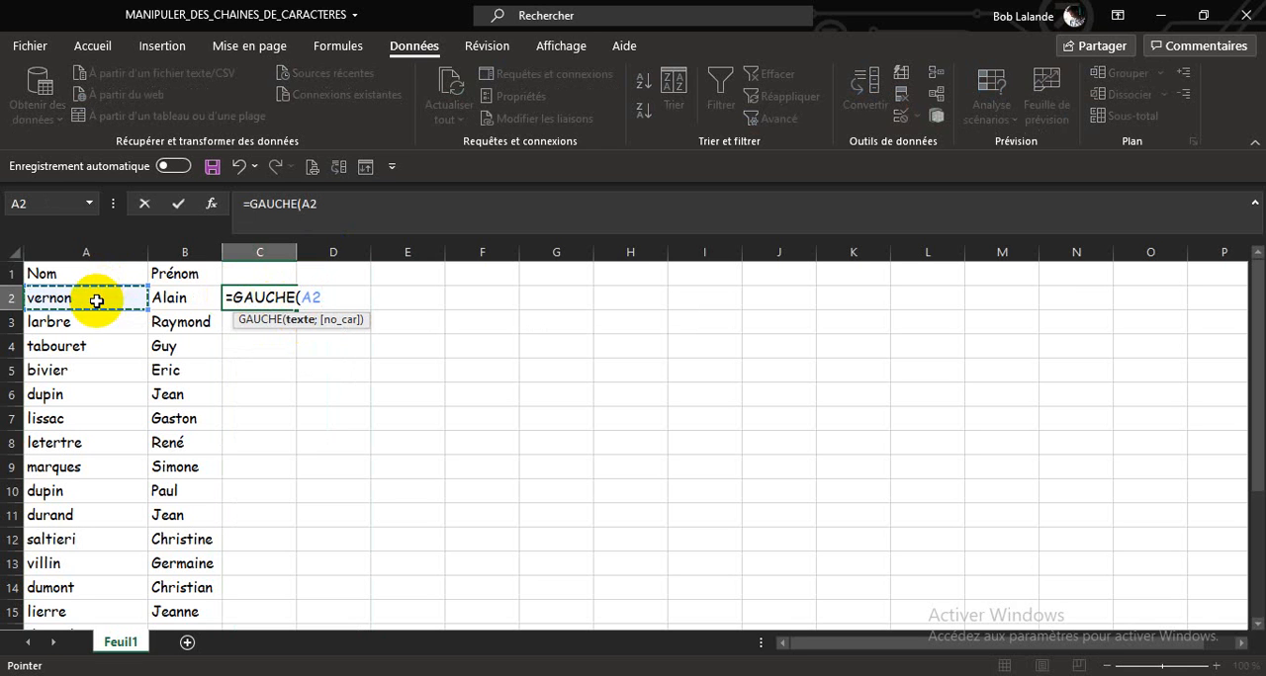
{"action": "type", "text": ";"}
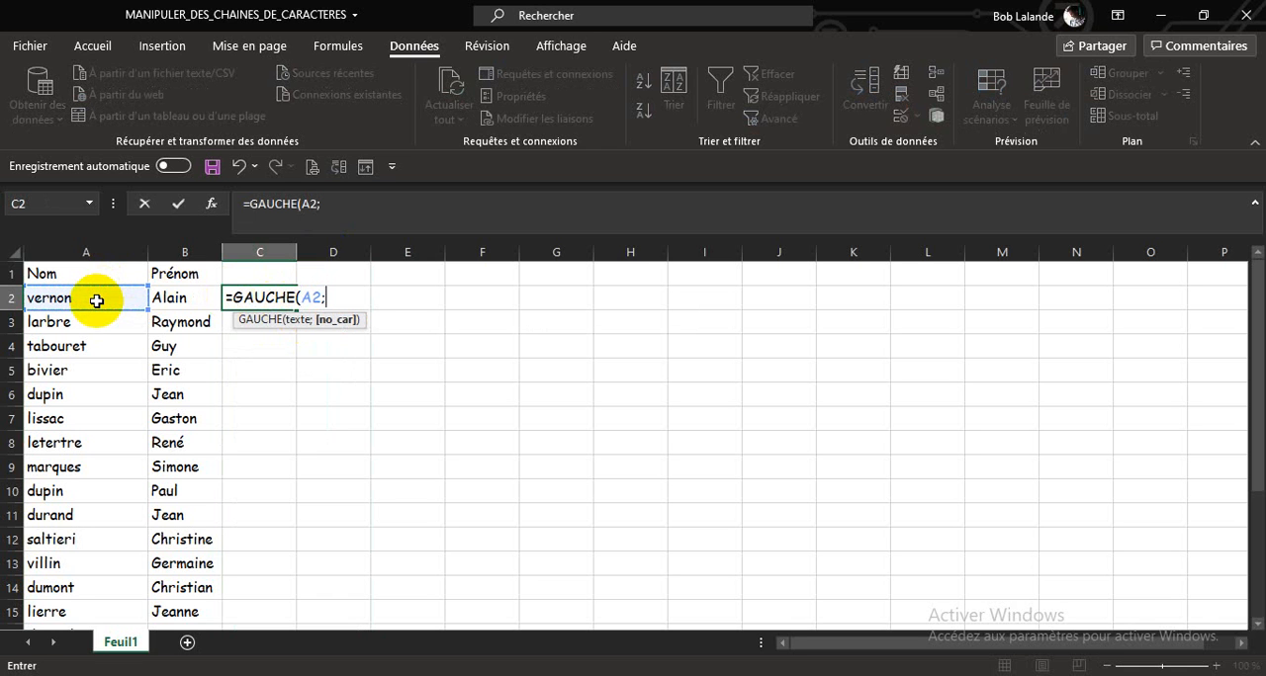
{"action": "type", "text": "1)"}
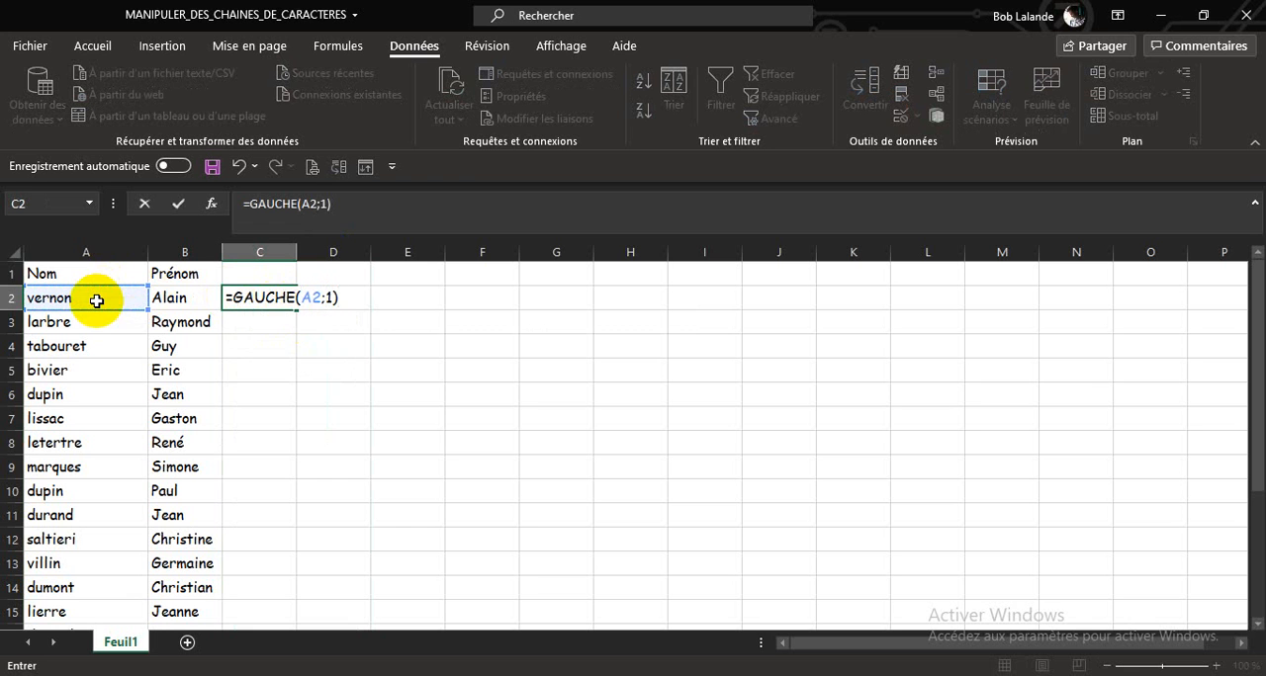
{"action": "key", "text": "Return"}
Step: Nest the C2 formula inside MAJUSCULE as =MAJUSCULE(GAUCHE(A2;1)) and fill it down column C to the end of the list
{"action": "left_click", "coordinate": [254, 298]}
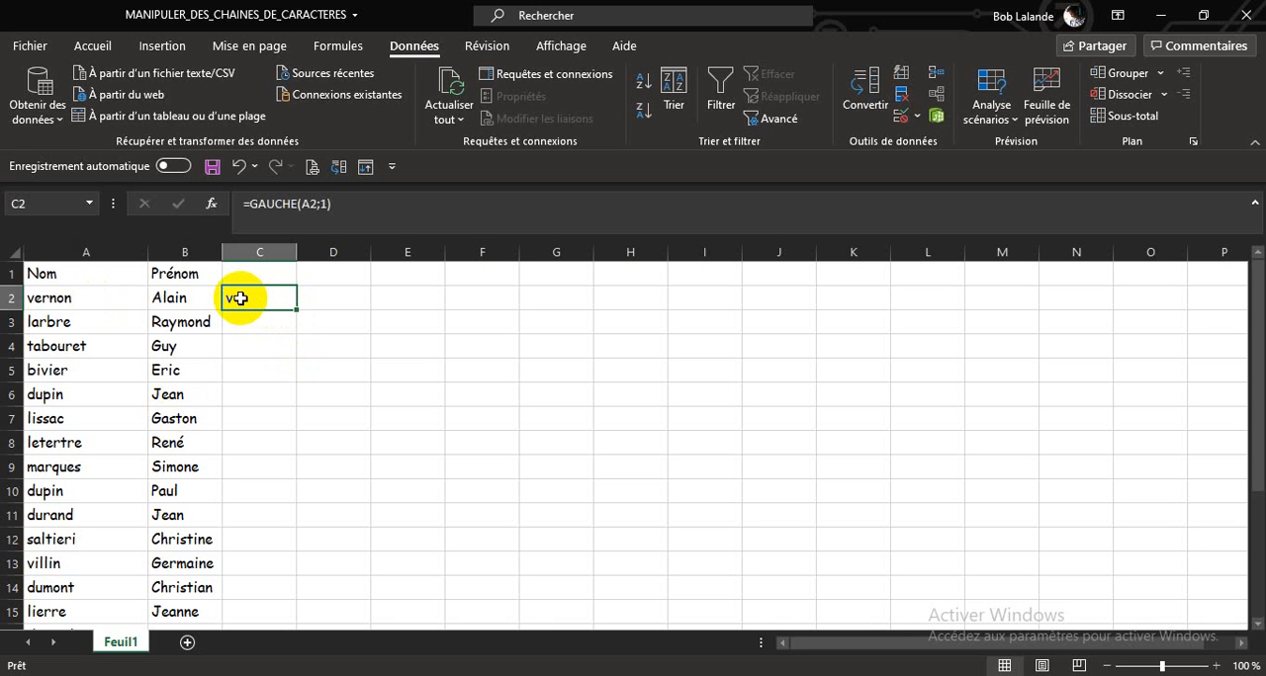
{"action": "left_click", "coordinate": [252, 204]}
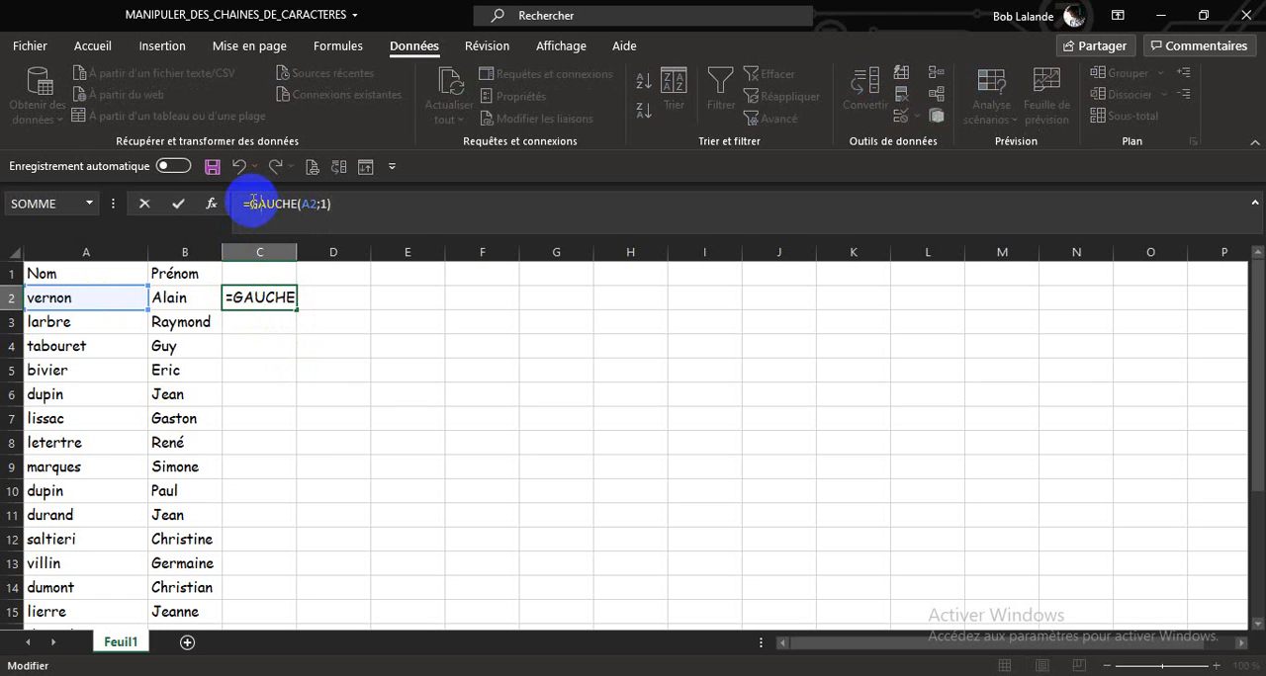
{"action": "type", "text": "maj"}
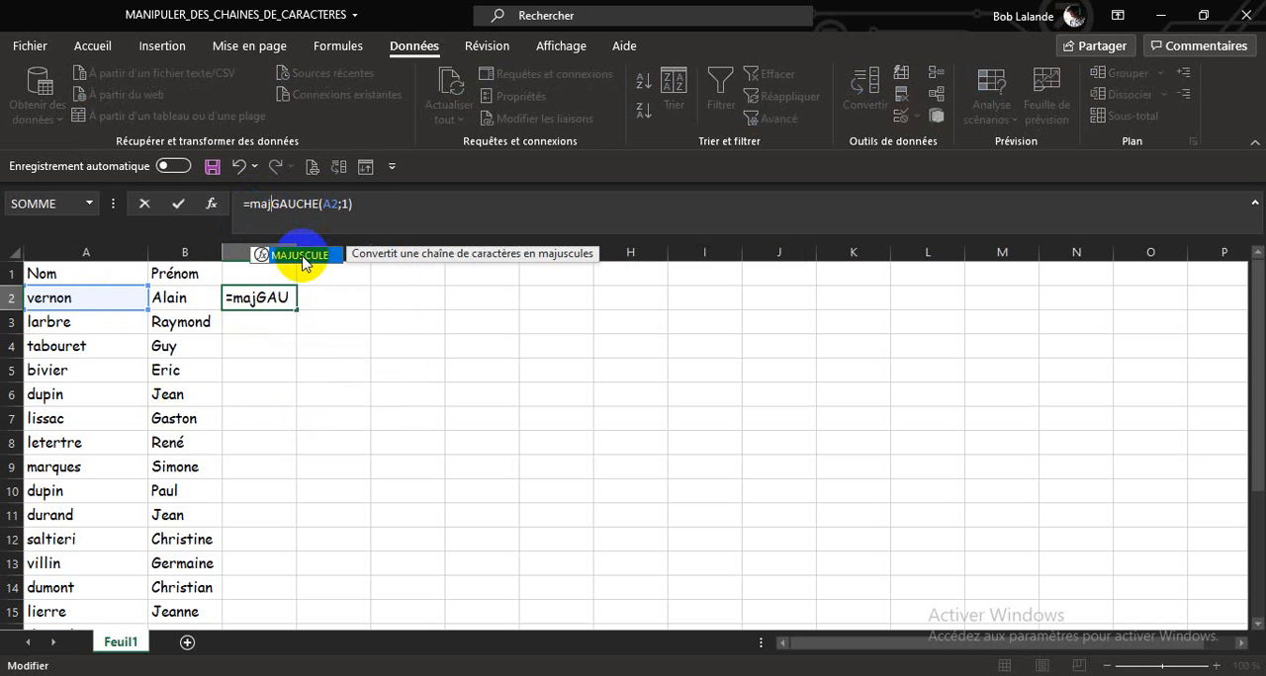
{"action": "double_click", "coordinate": [302, 256]}
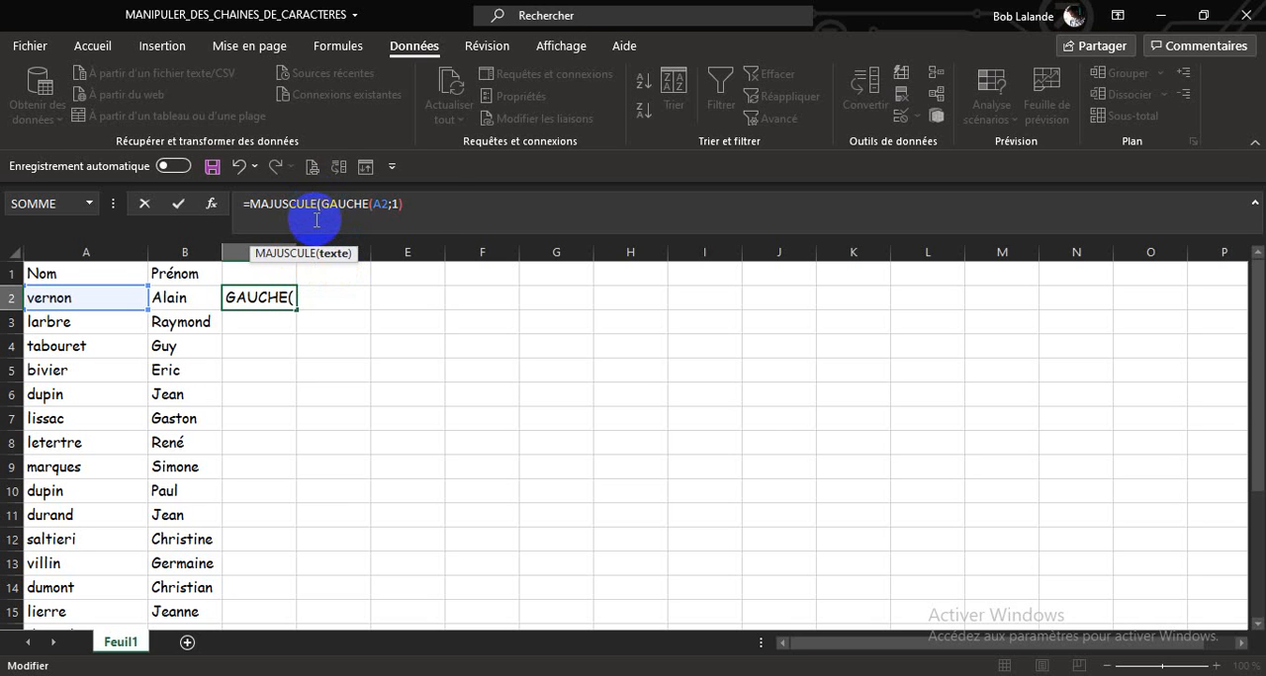
{"action": "left_click", "coordinate": [434, 203]}
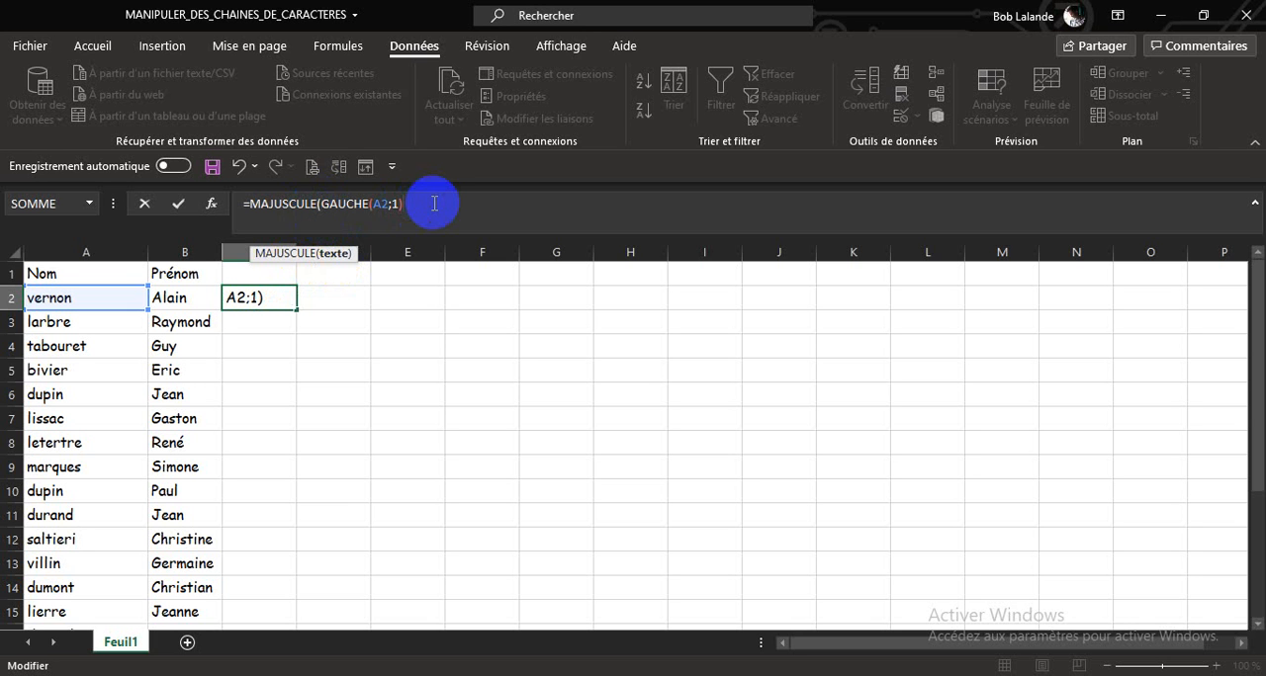
{"action": "type", "text": ")"}
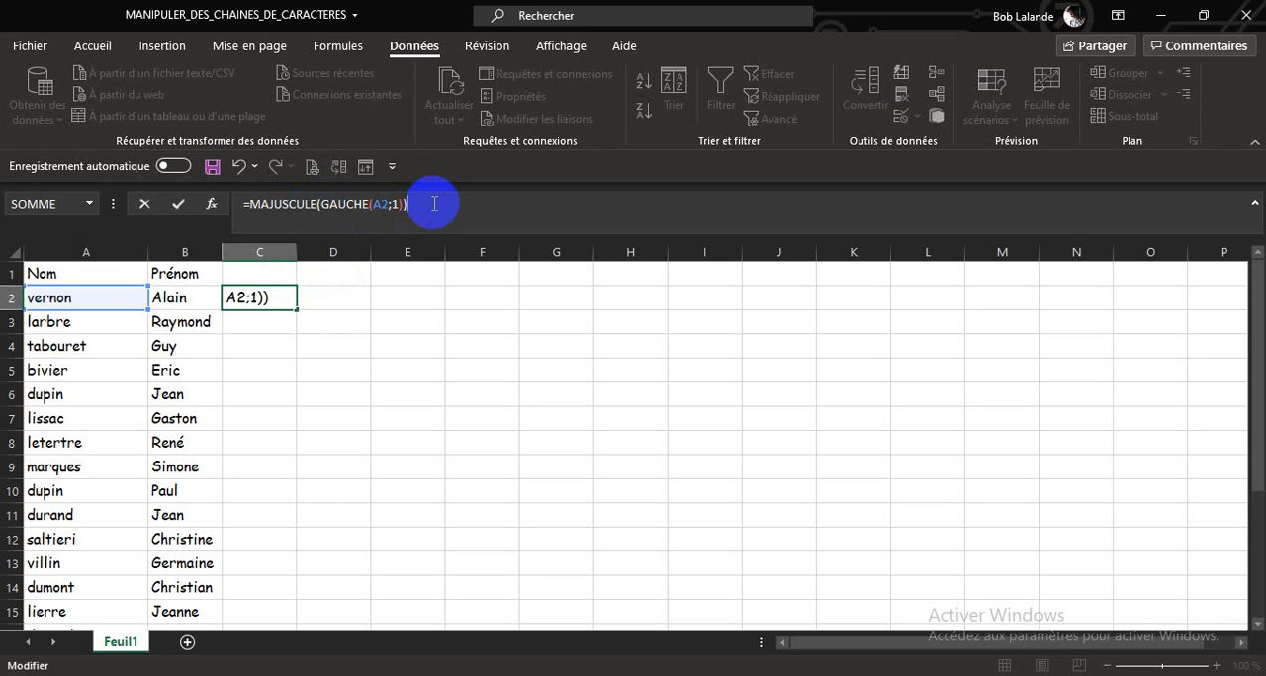
{"action": "key", "text": "Return"}
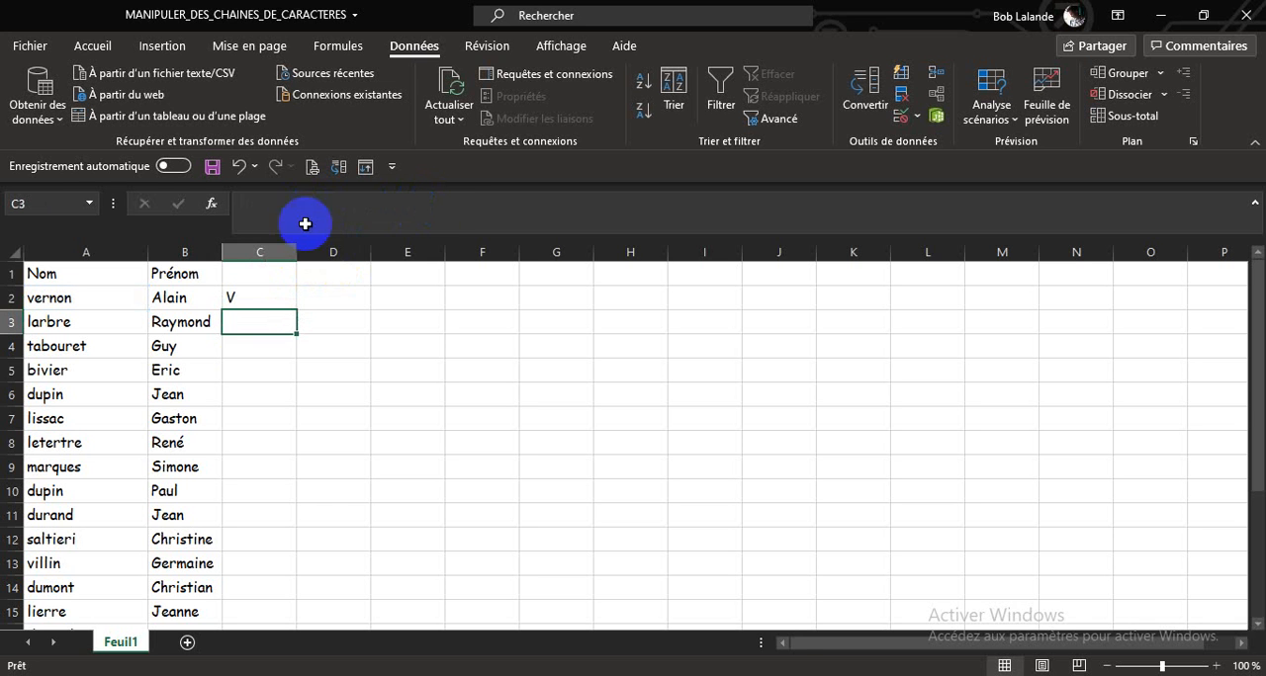
{"action": "left_click", "coordinate": [262, 297]}
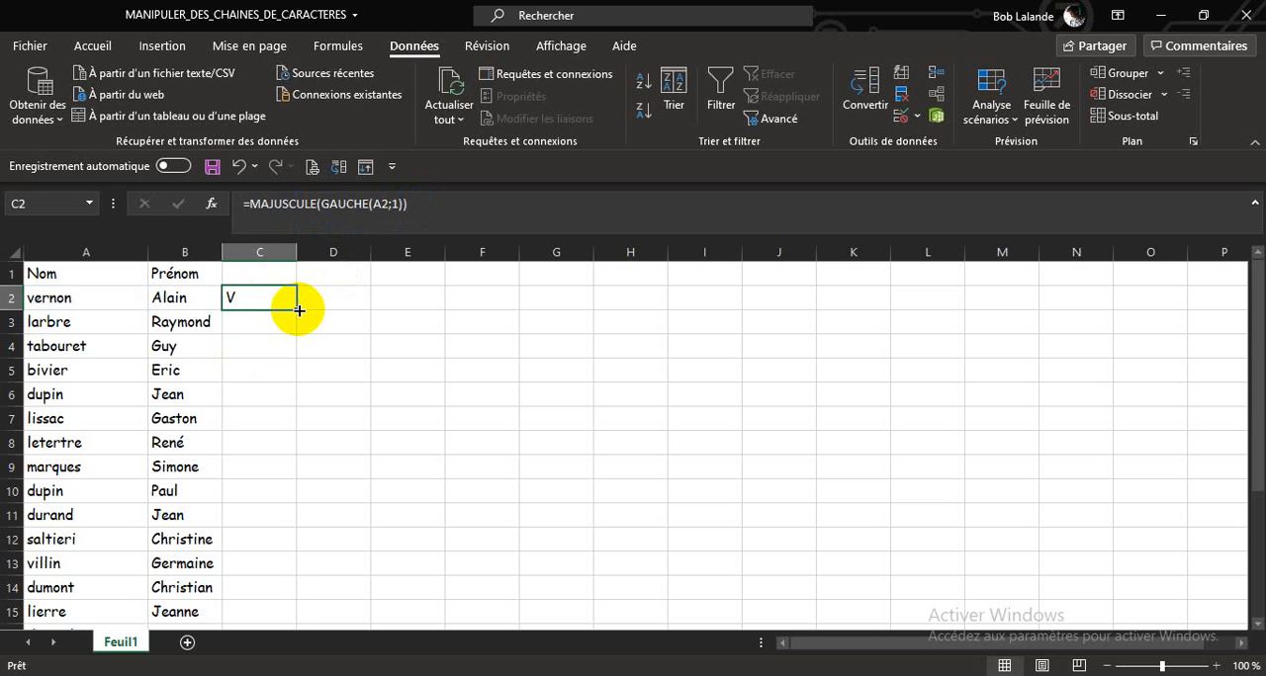
{"action": "double_click", "coordinate": [295, 310]}
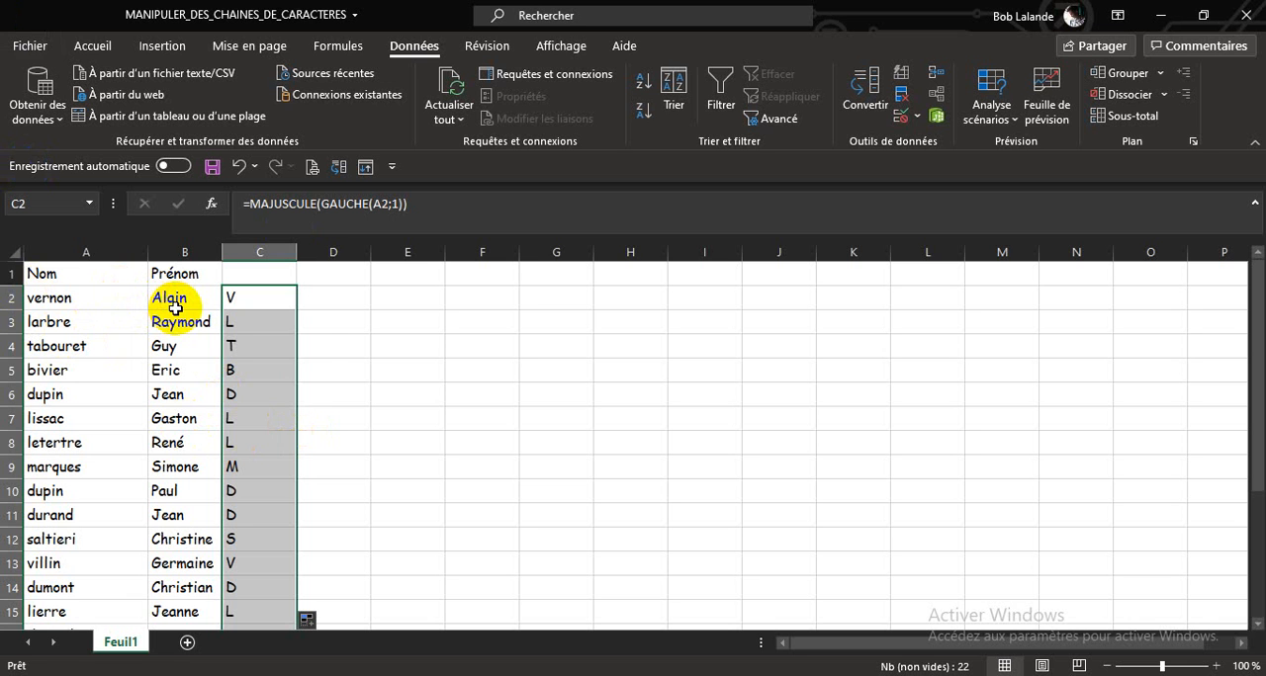
Step: Enter =STXT(A2;2;30) in D2 to extract the last name from its second character, and fill it down column D
{"action": "left_click", "coordinate": [337, 295]}
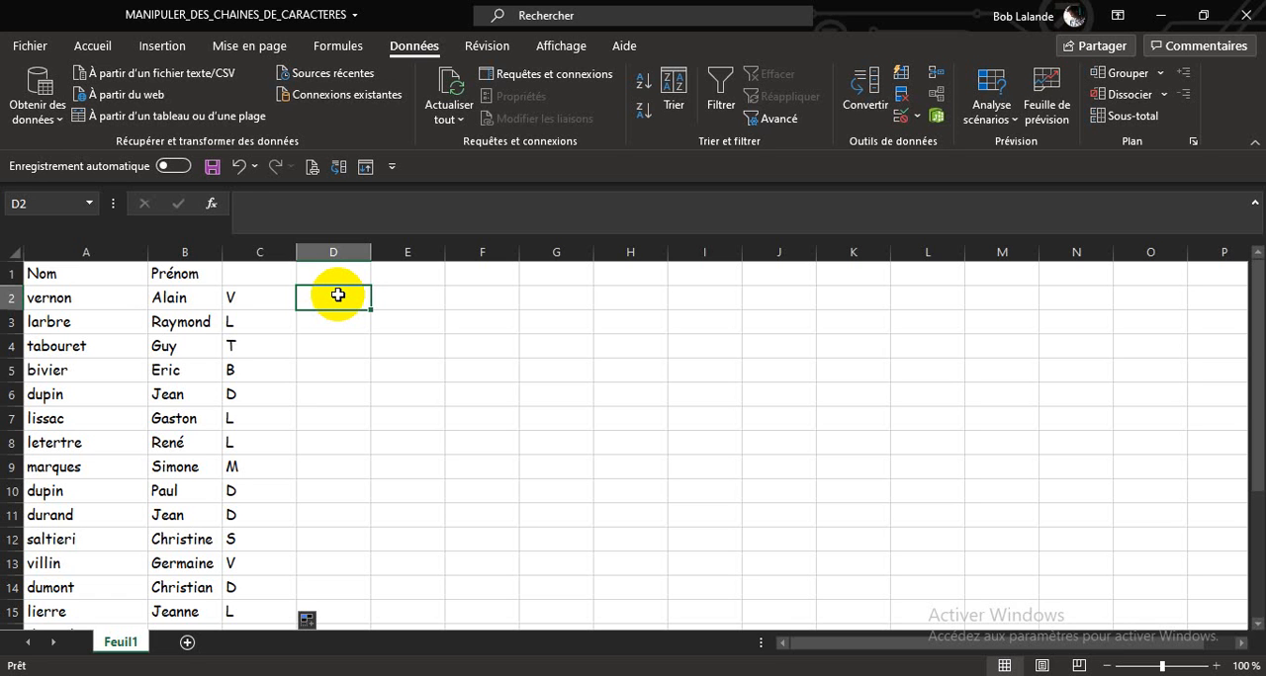
{"action": "type", "text": "="}
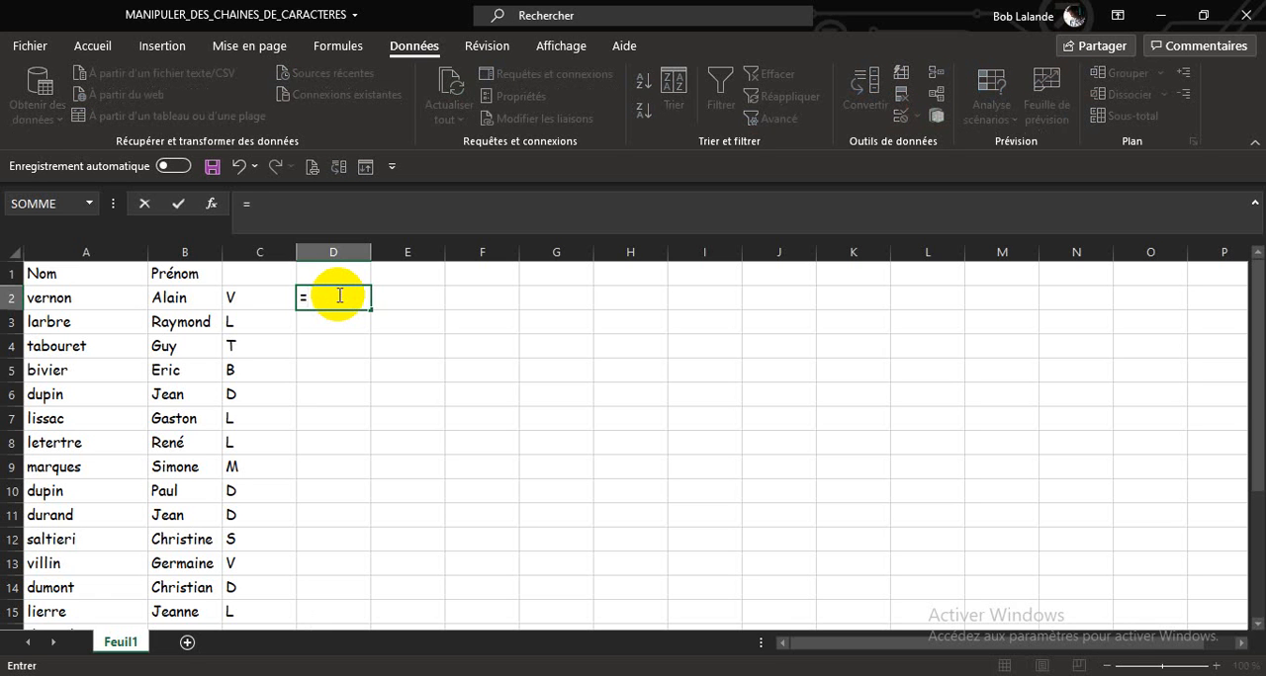
{"action": "type", "text": "st"}
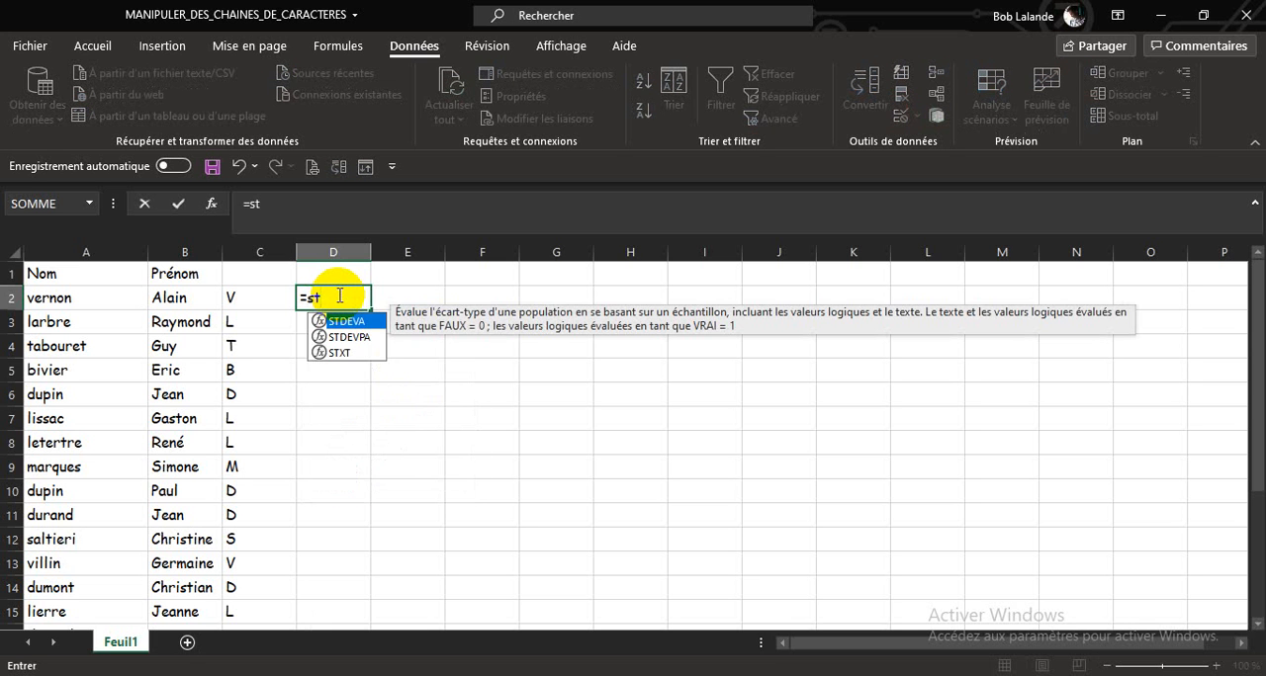
{"action": "double_click", "coordinate": [336, 353]}
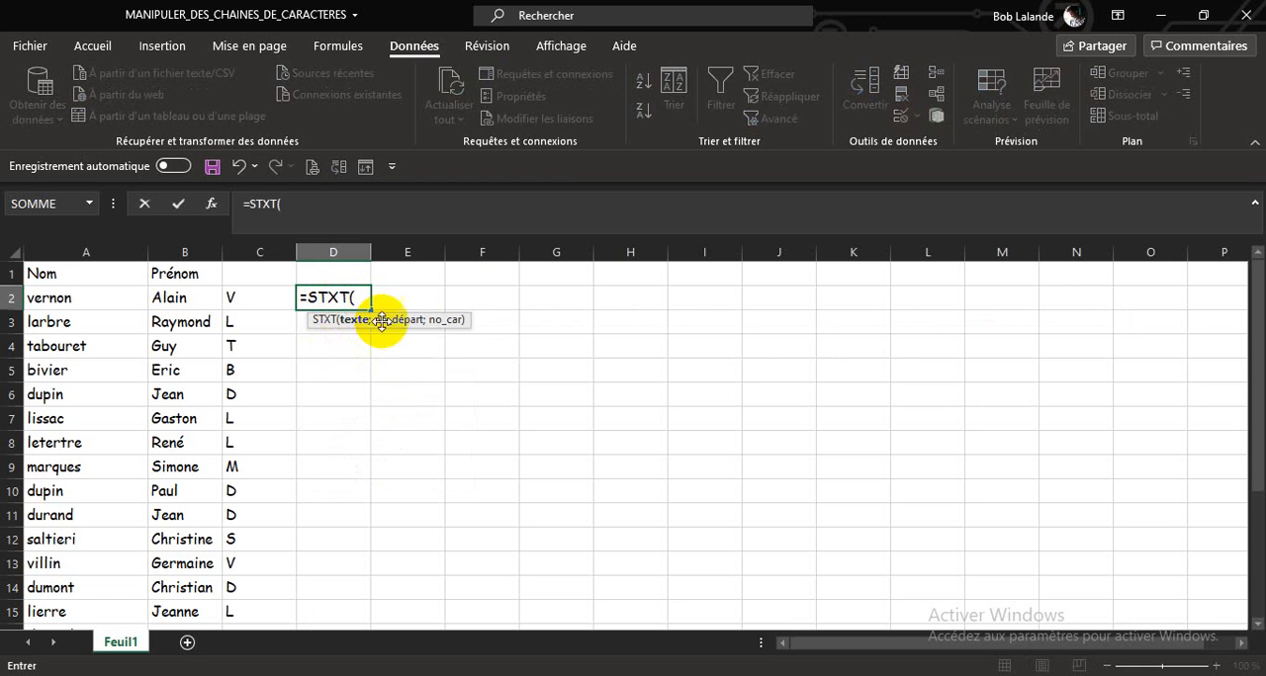
{"action": "left_click", "coordinate": [95, 301]}
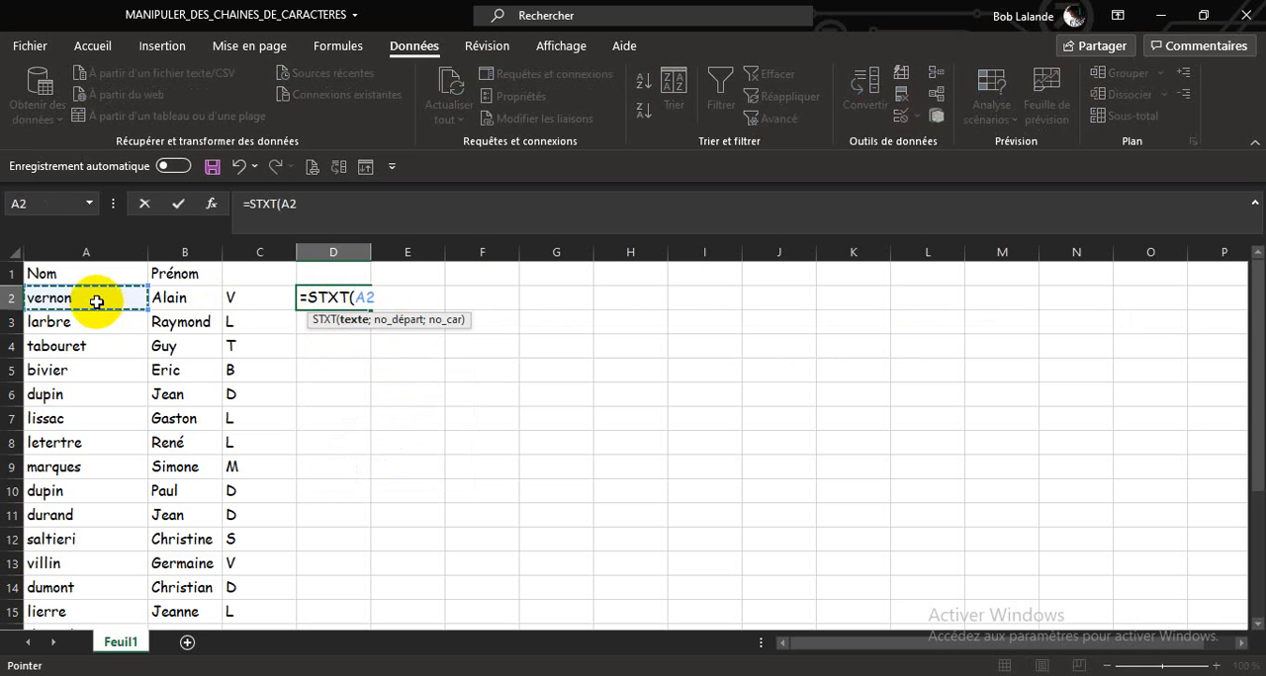
{"action": "type", "text": ";"}
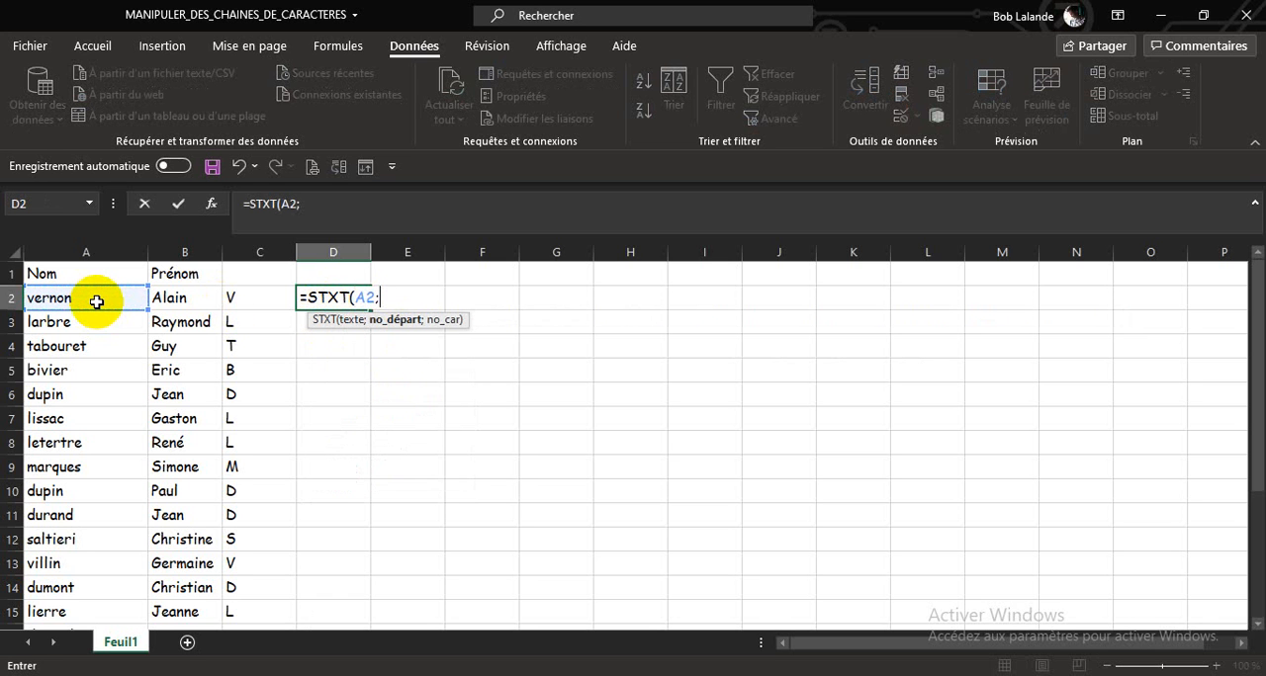
{"action": "type", "text": "2;"}
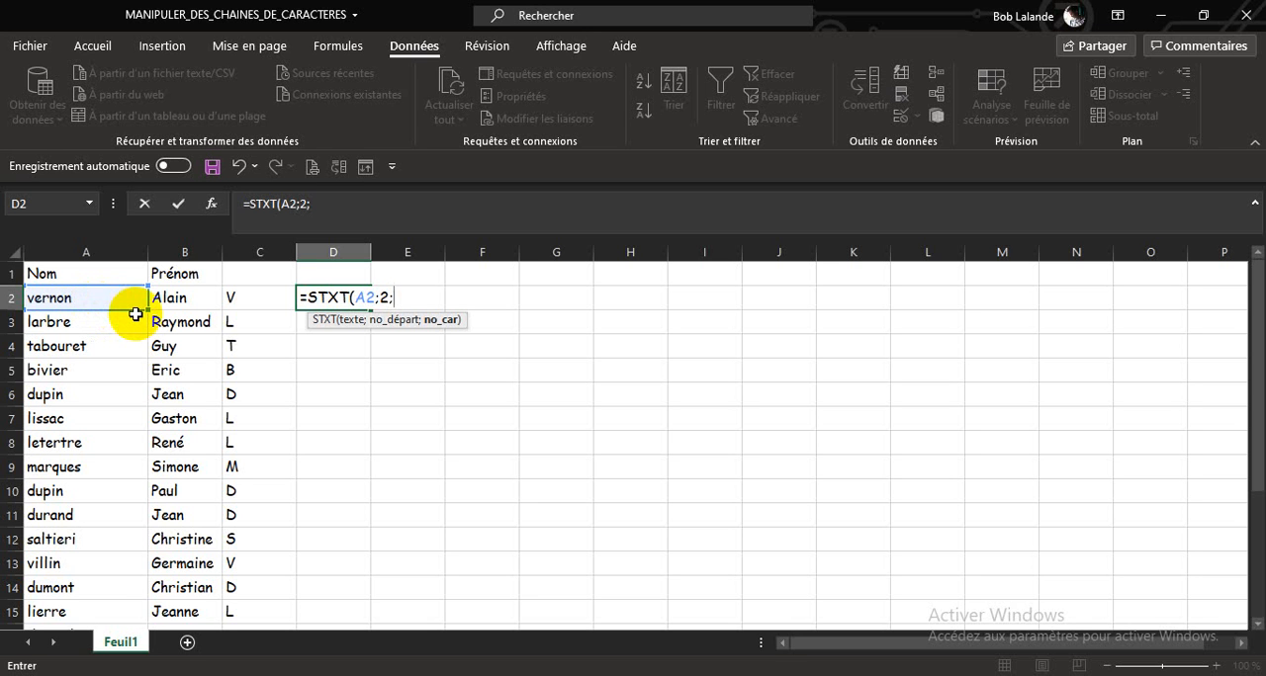
{"action": "type", "text": "30)"}
{"action": "key", "text": "Return"}
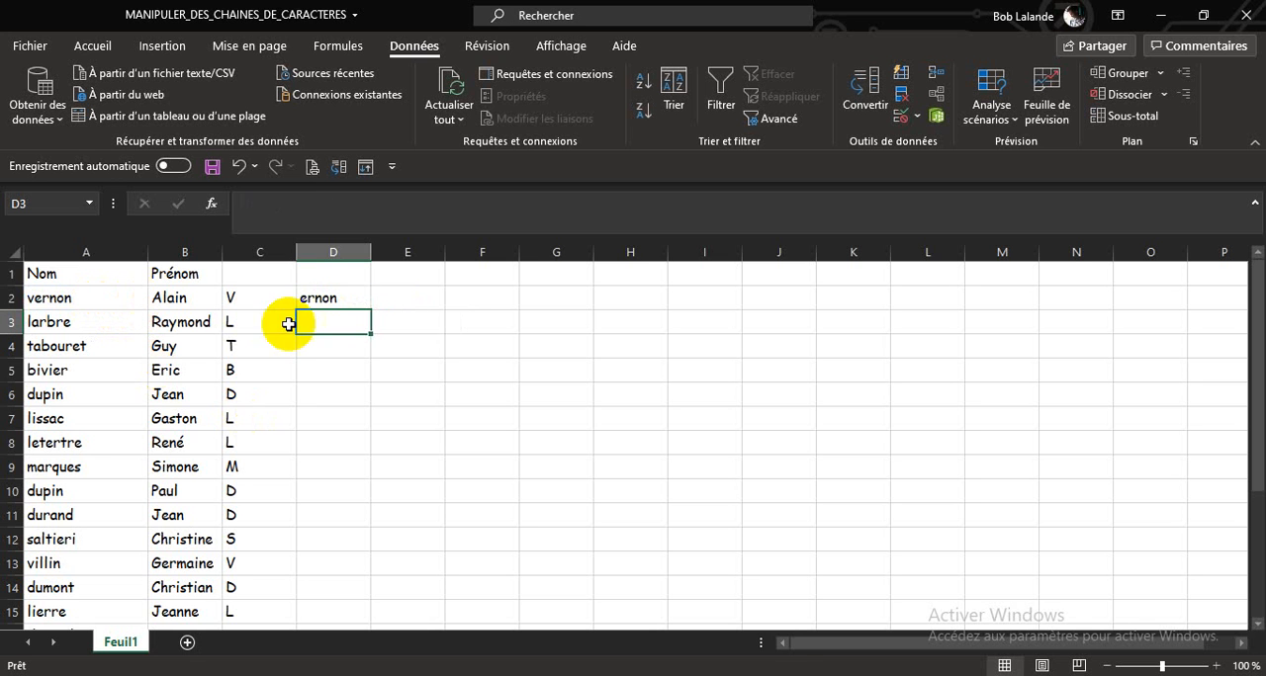
{"action": "left_click", "coordinate": [351, 302]}
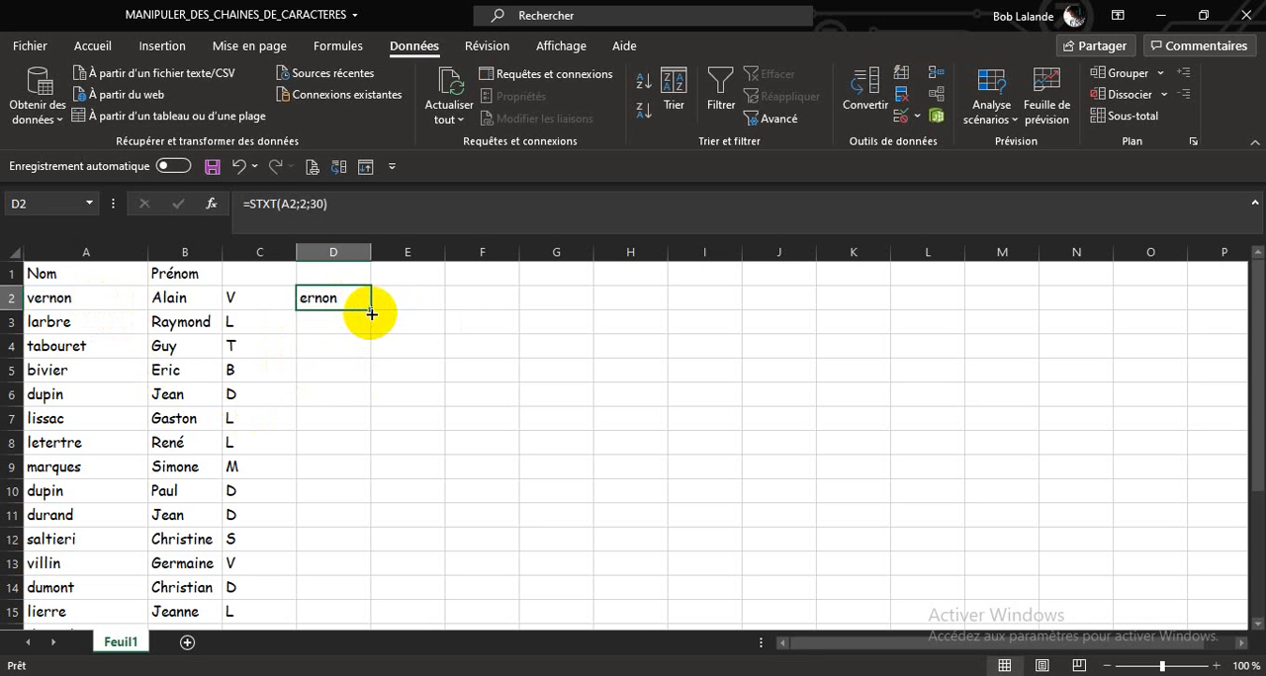
{"action": "double_click", "coordinate": [371, 308]}
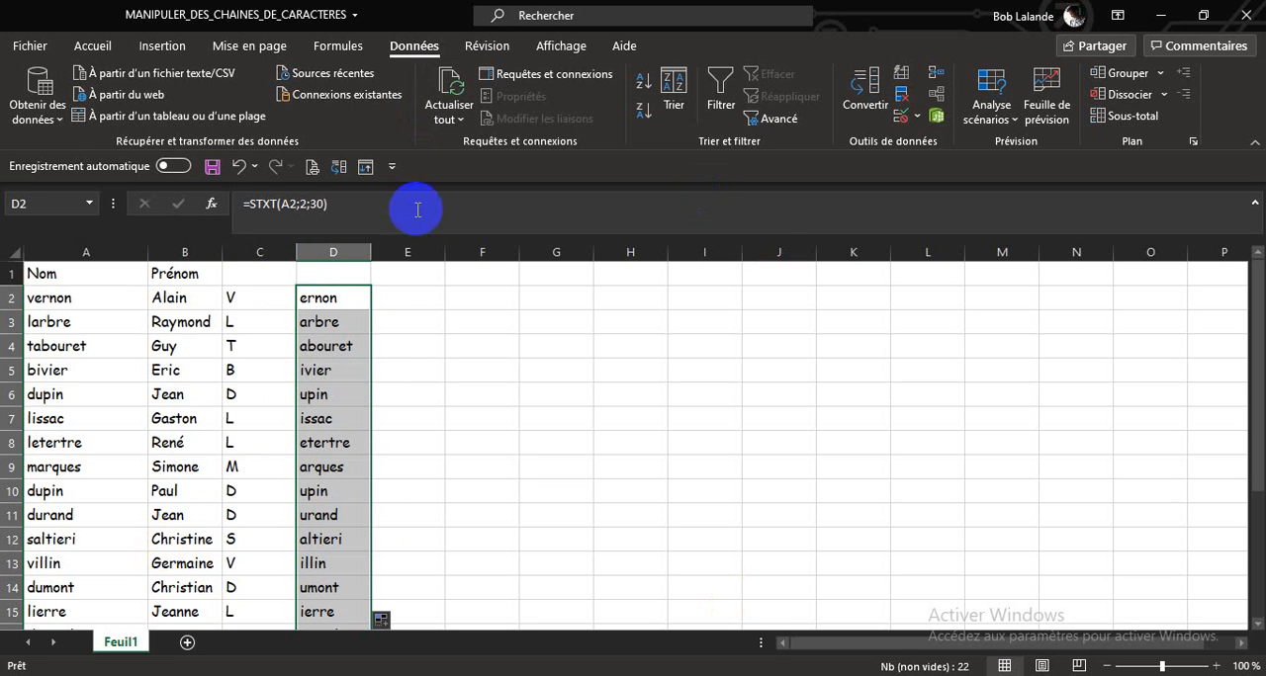
Step: Enter =CONCATENER(C2;D2) in E2 to join the capital initial with the rest of the last name, and fill it down column E
{"action": "left_click", "coordinate": [415, 301]}
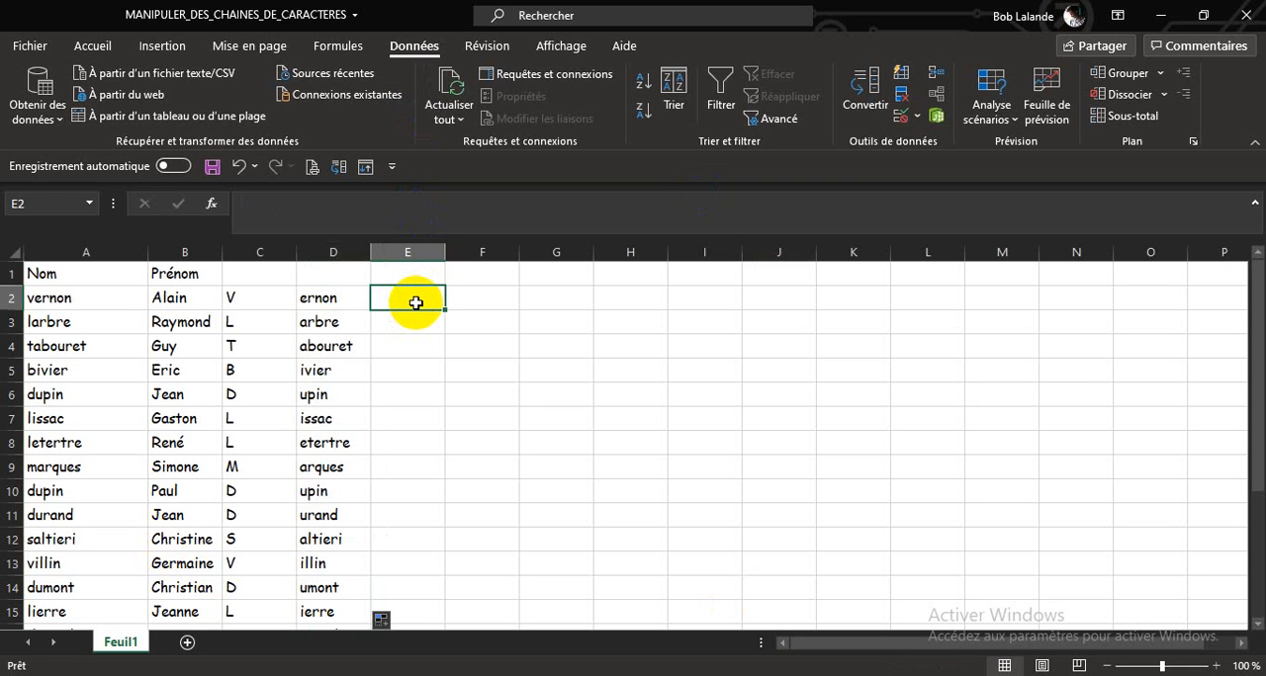
{"action": "type", "text": "=con"}
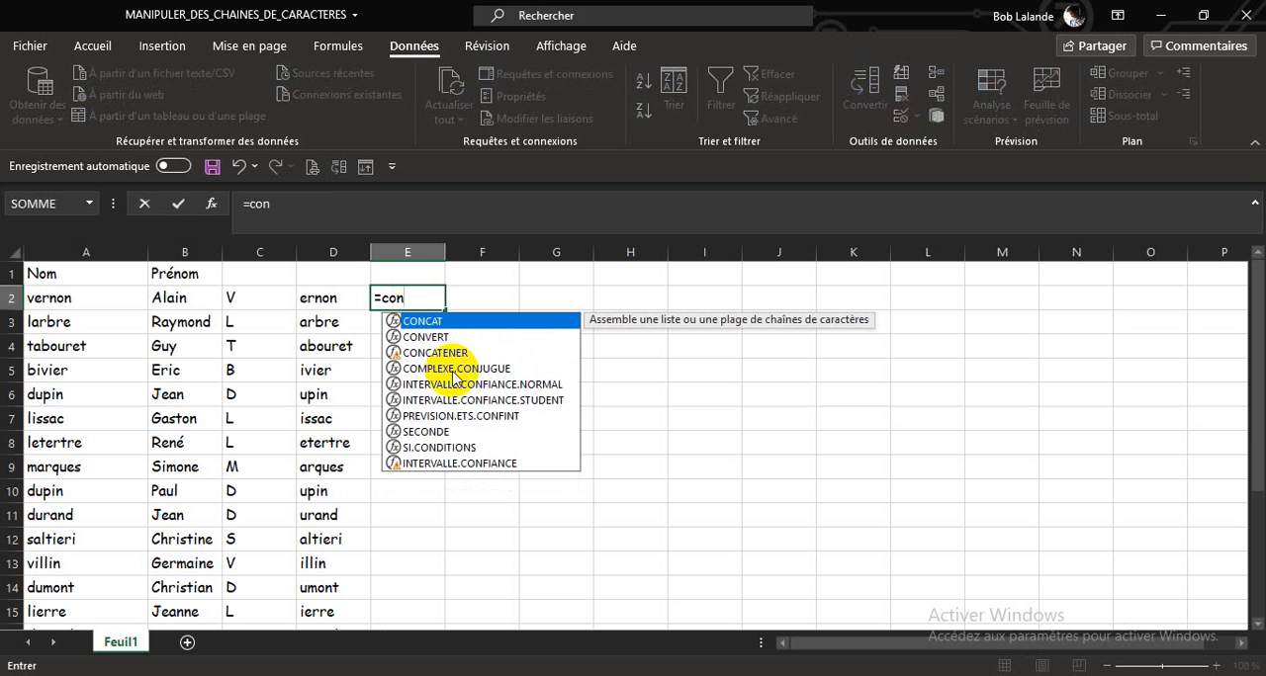
{"action": "double_click", "coordinate": [449, 352]}
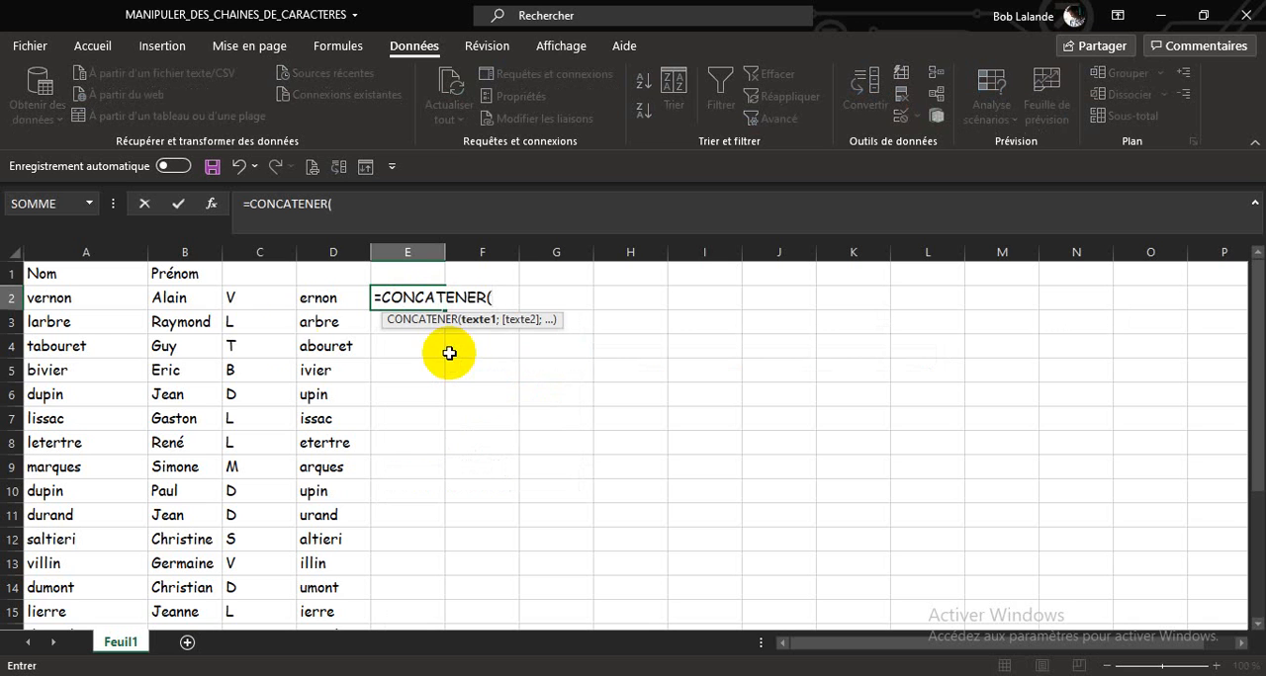
{"action": "left_click", "coordinate": [264, 297]}
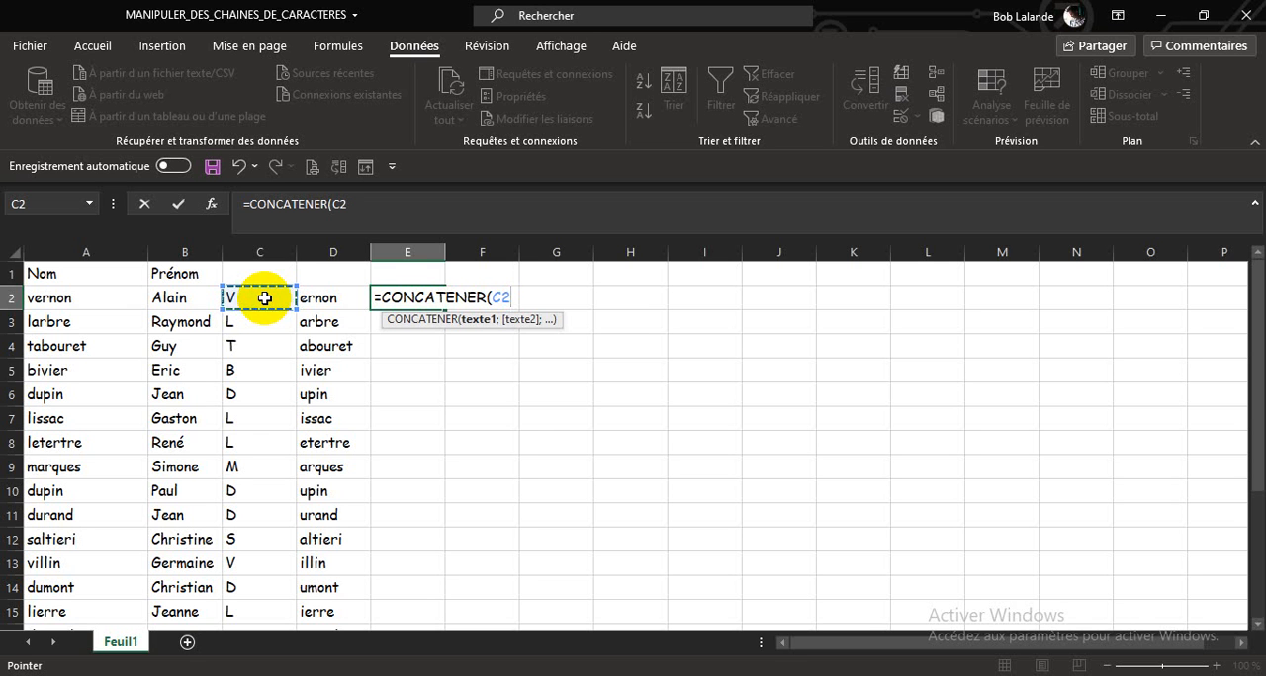
{"action": "type", "text": ";"}
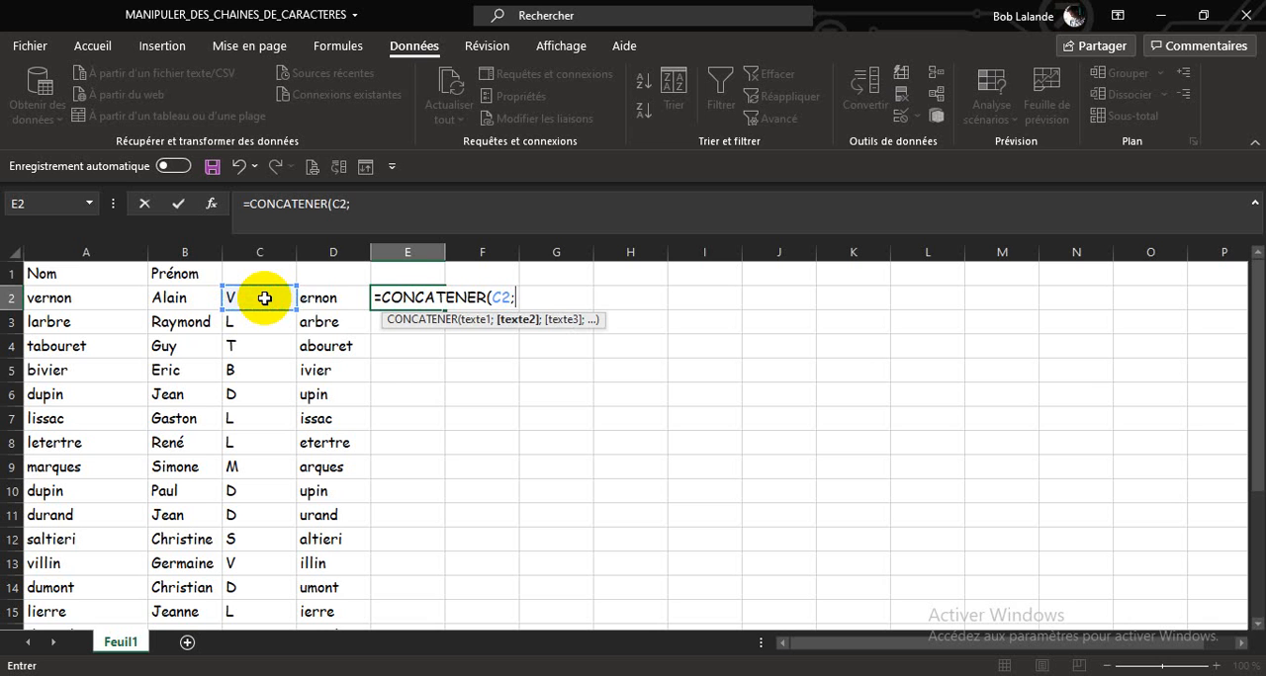
{"action": "left_click", "coordinate": [326, 301]}
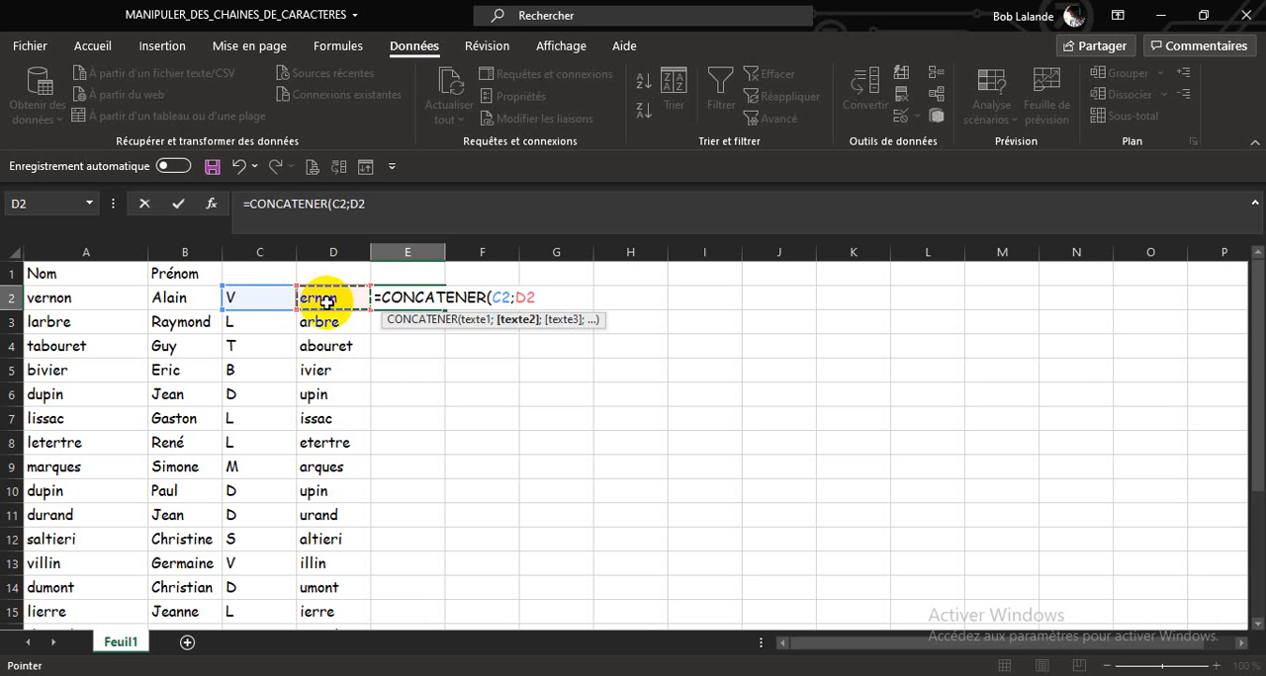
{"action": "type", "text": ")"}
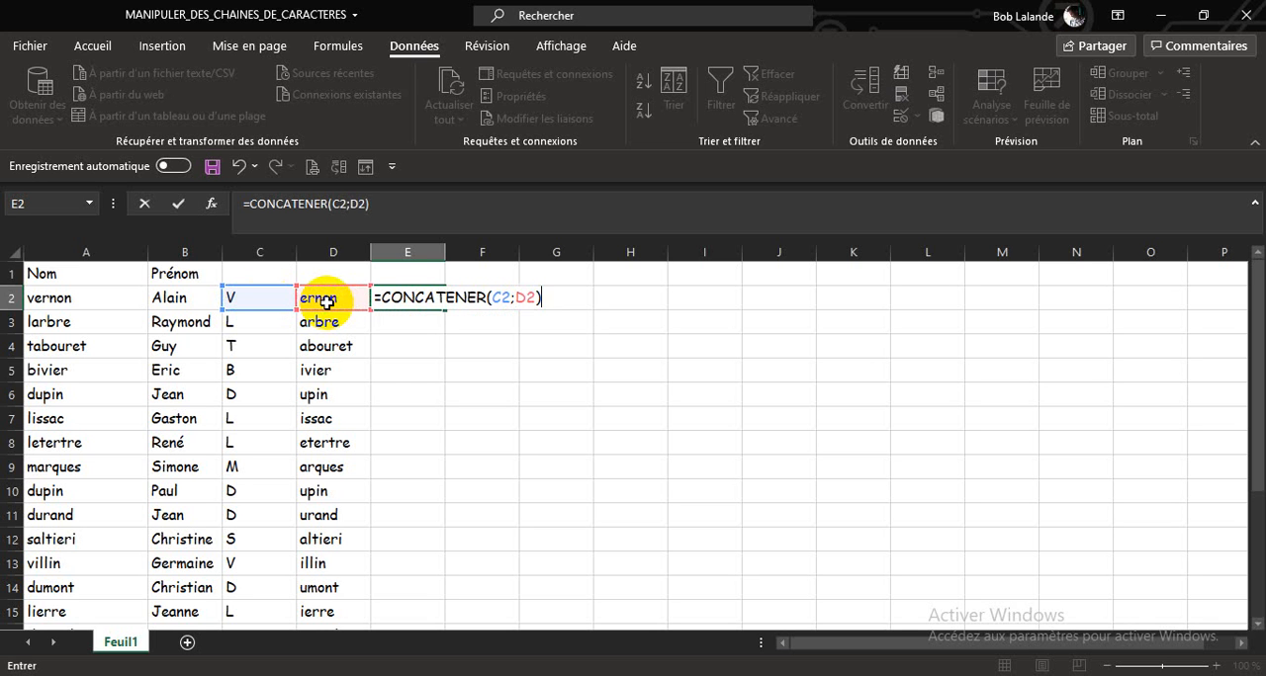
{"action": "key", "text": "Return"}
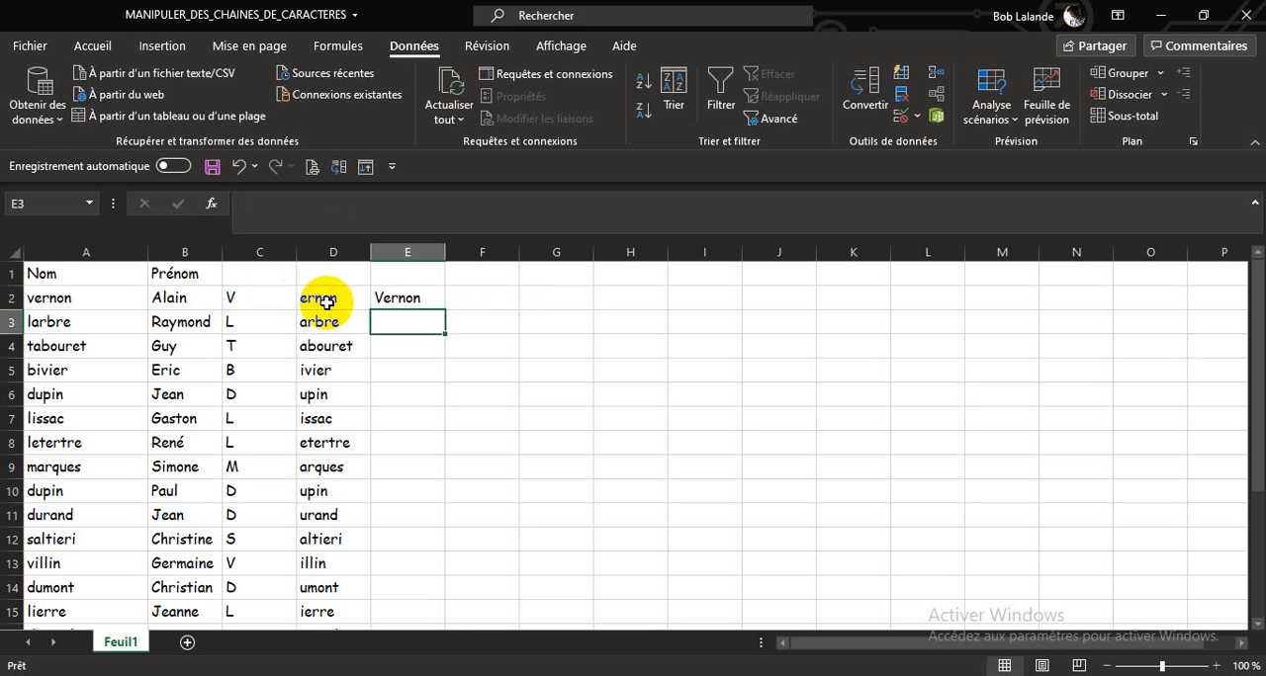
{"action": "left_click", "coordinate": [408, 297]}
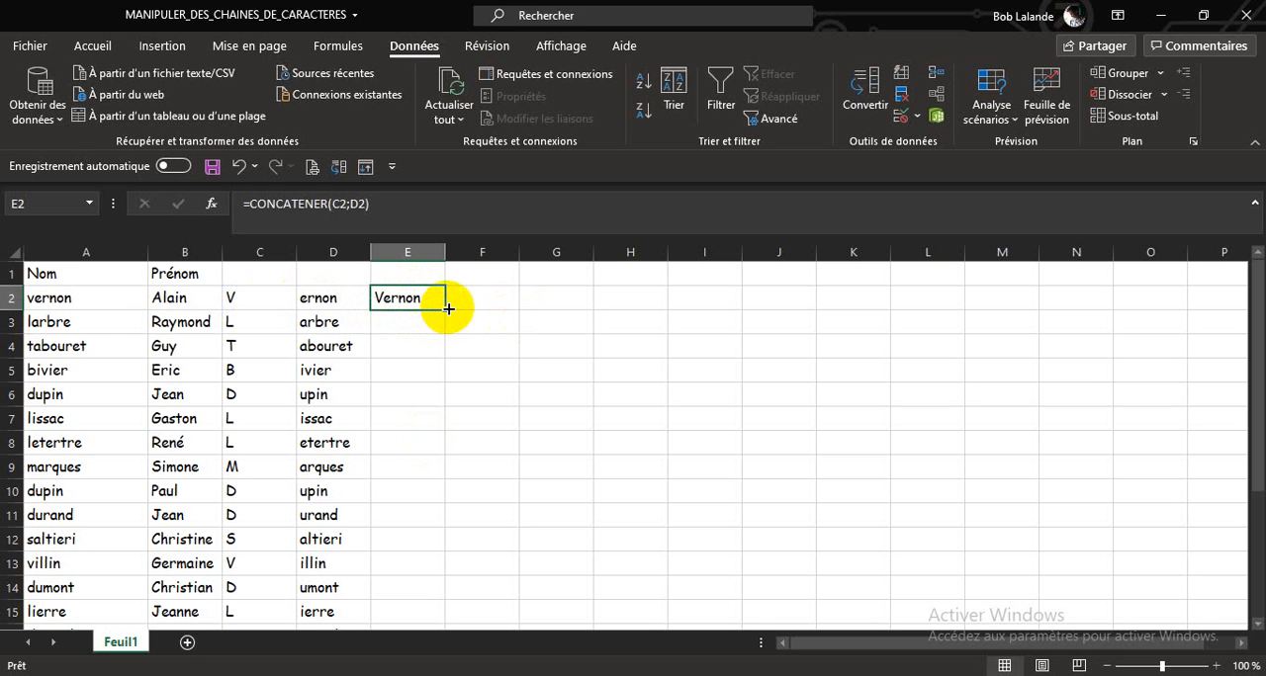
{"action": "double_click", "coordinate": [446, 309]}
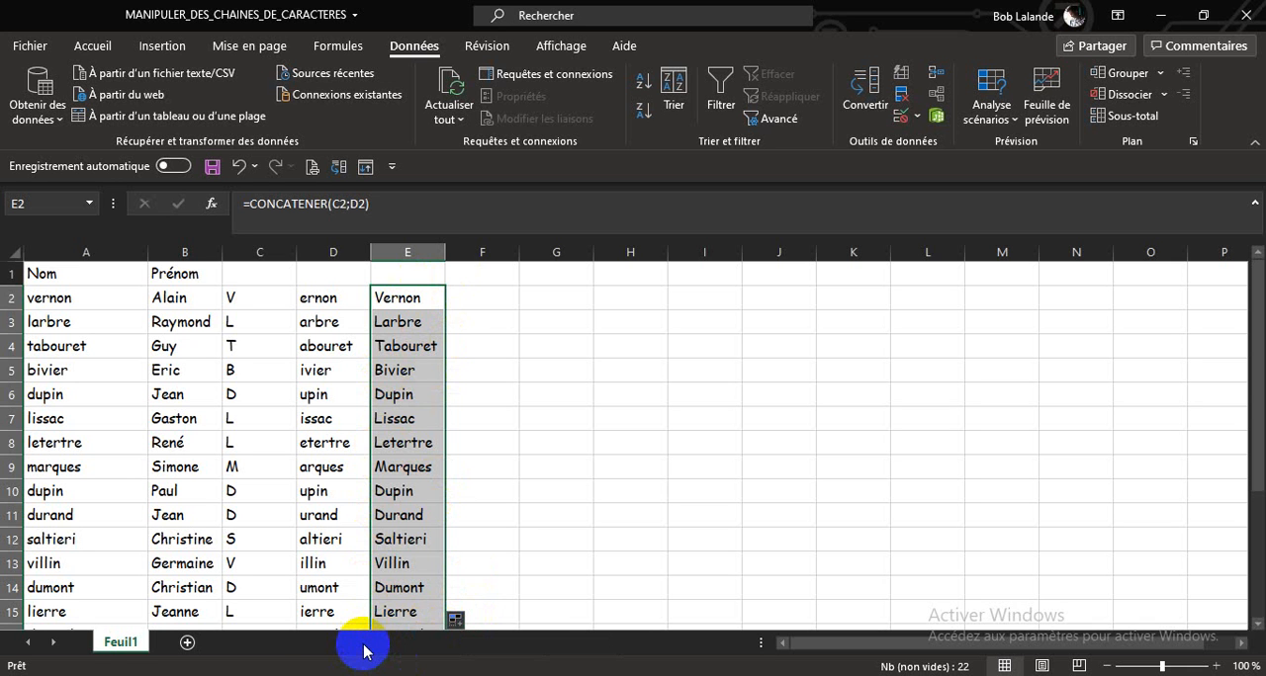
Step: Copy the joined last names from column E and paste them as values only into column F, starting at F2
{"action": "key", "text": "ctrl+c"}
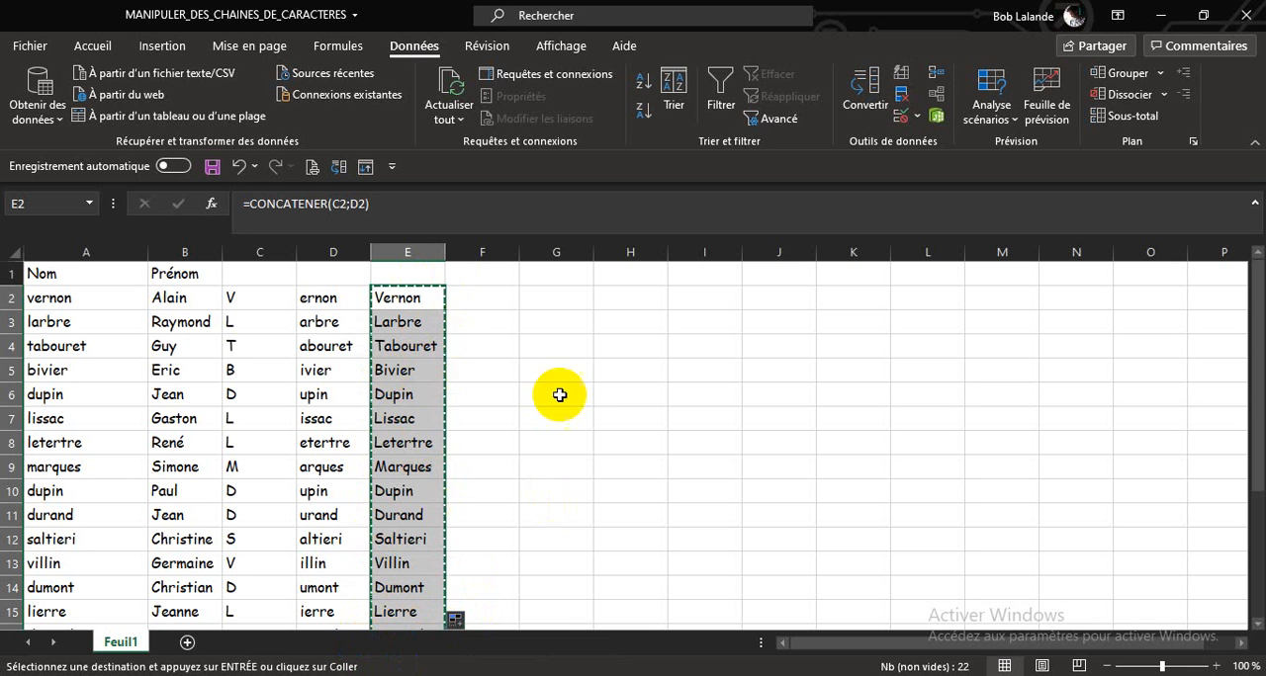
{"action": "left_click", "coordinate": [476, 295]}
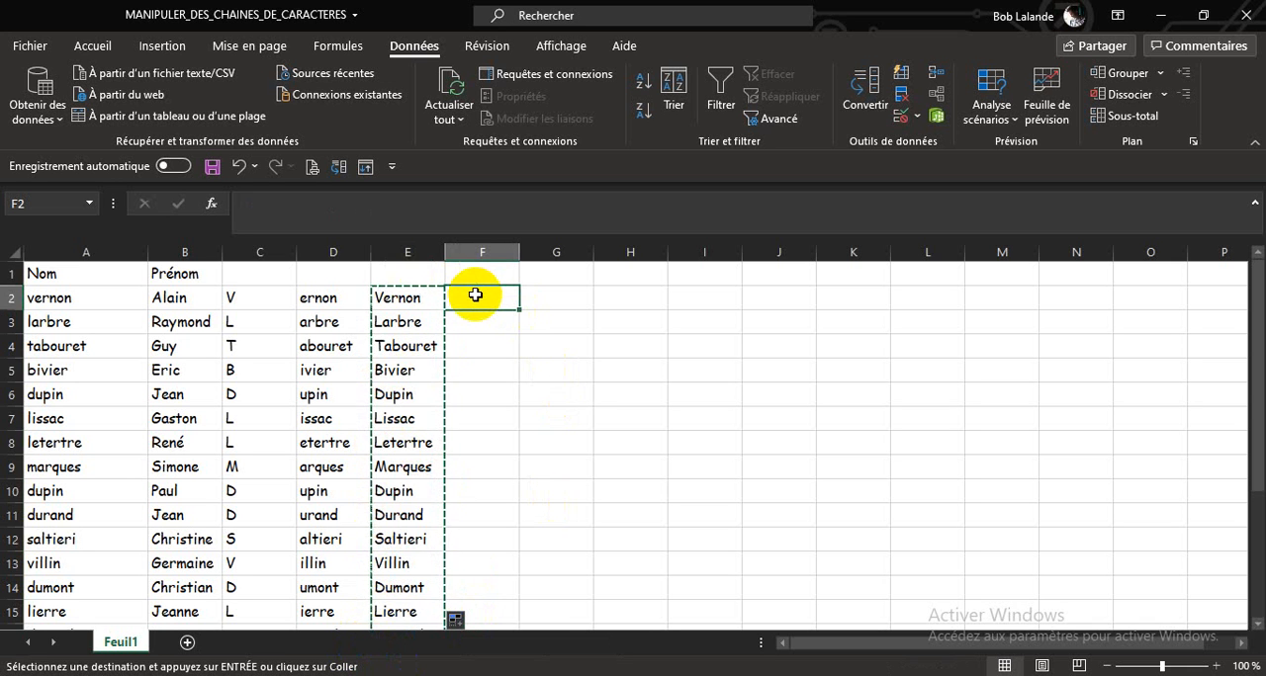
{"action": "key", "text": "ctrl+v"}
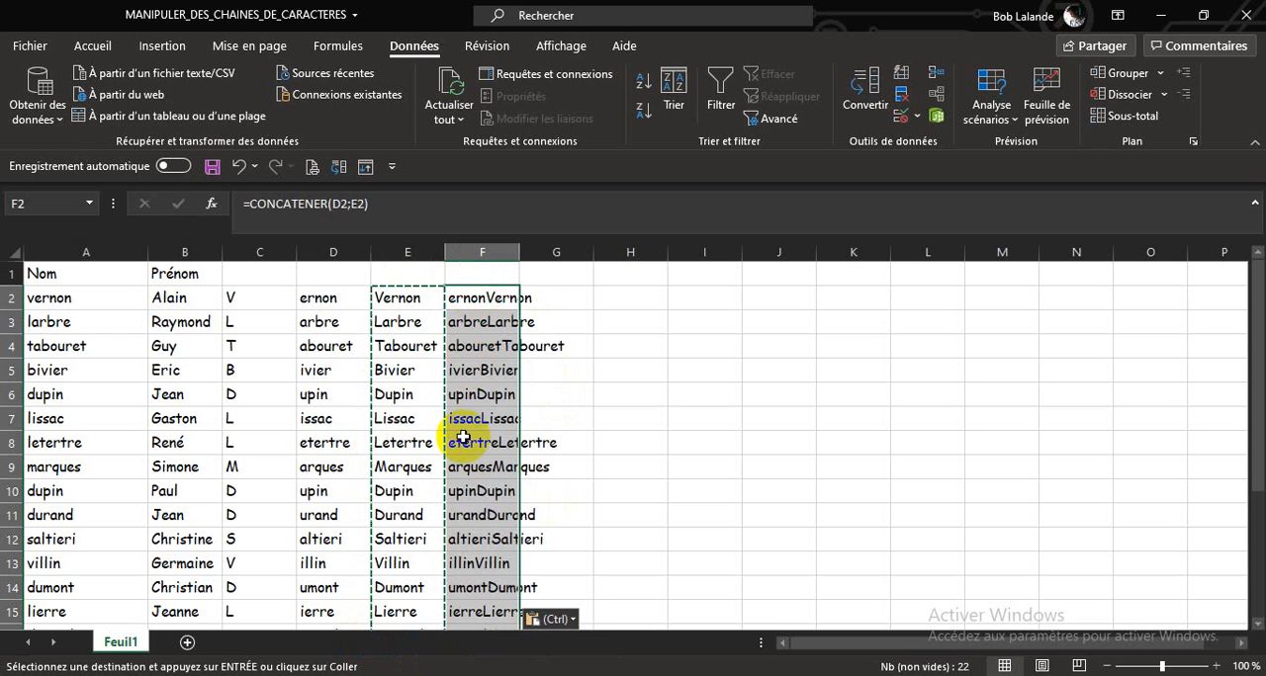
{"action": "left_click", "coordinate": [573, 621]}
{"action": "left_click", "coordinate": [539, 536]}
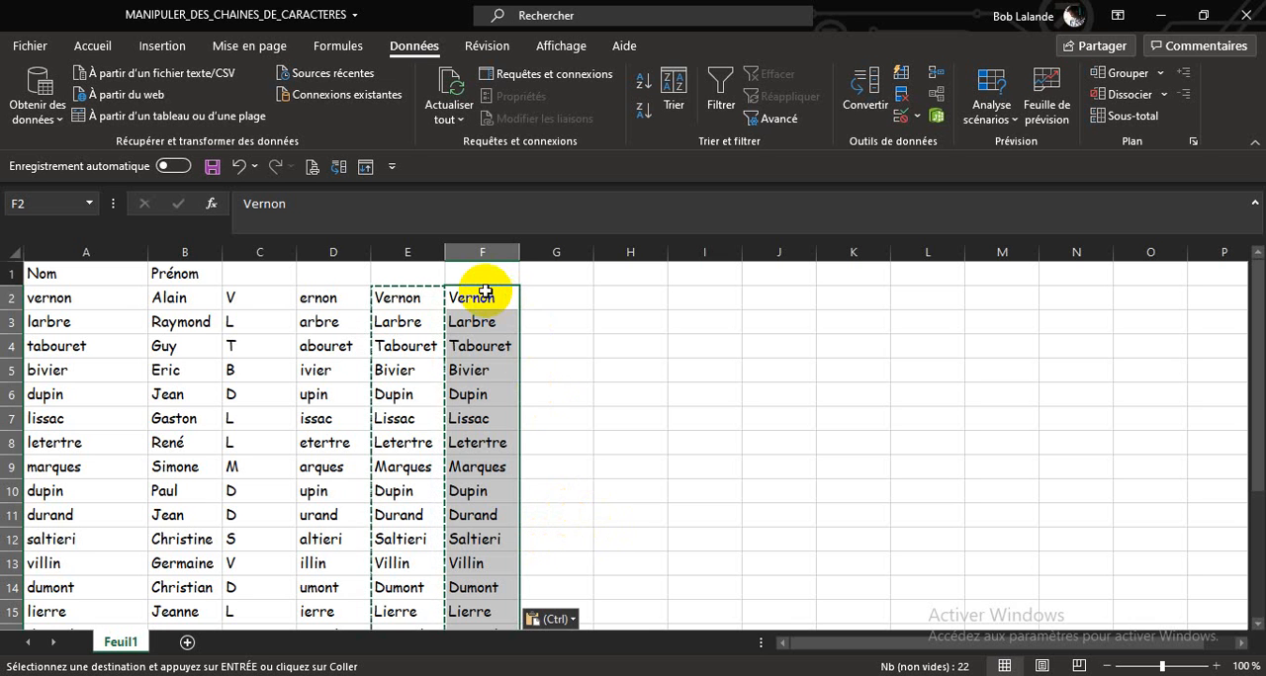
{"action": "left_click", "coordinate": [484, 292]}
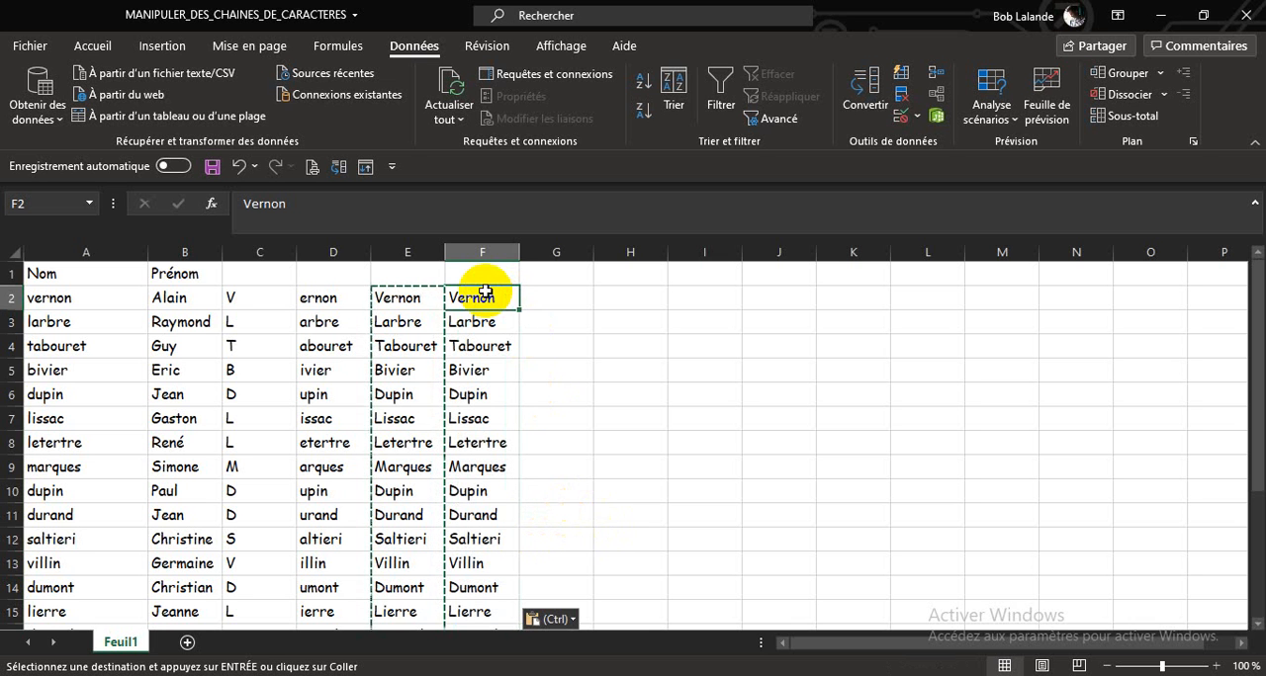